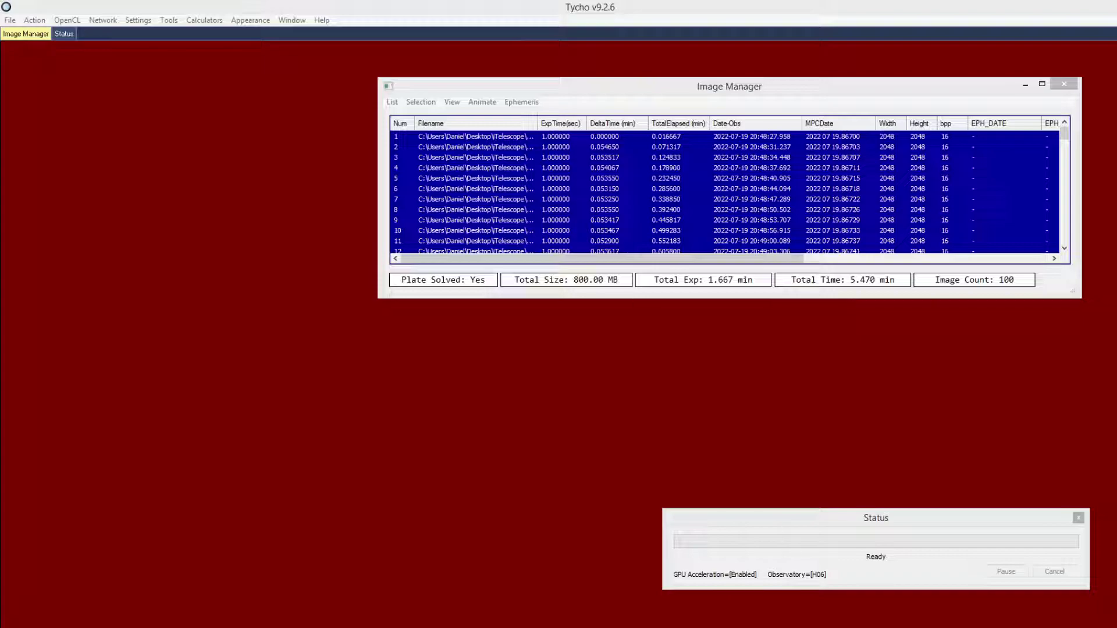
Step: View the selected images in the Image Viewer and centre the crosshair on the bright star nearest the image centre
click(848, 93)
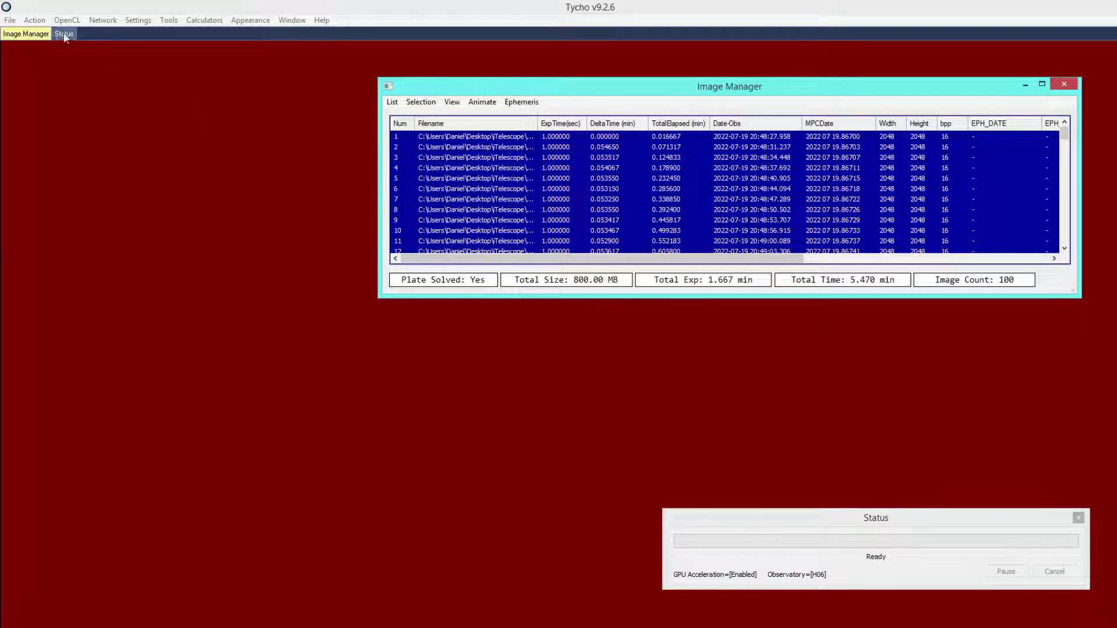
click(35, 20)
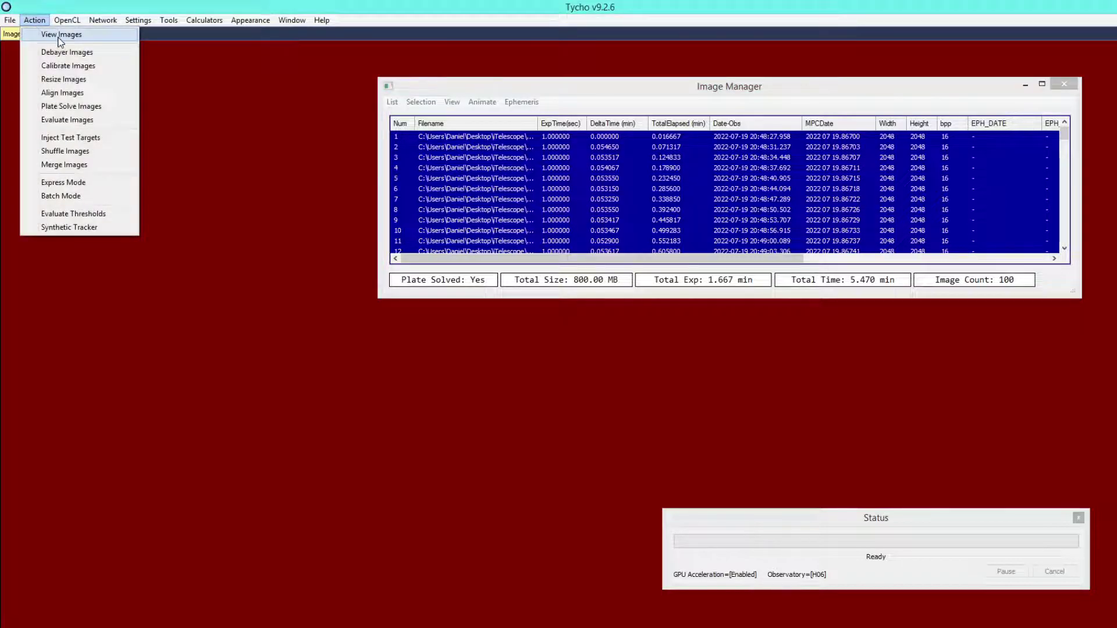
click(58, 36)
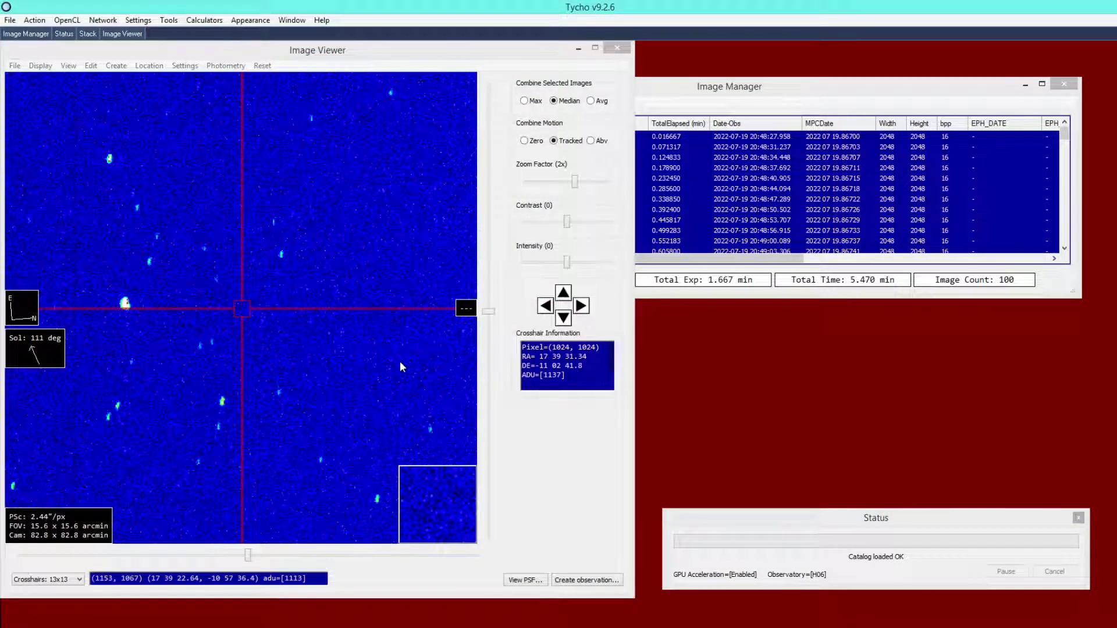
mouse_move(254, 323)
mouse_down()
mouse_move(307, 329)
mouse_move(275, 318)
mouse_up()
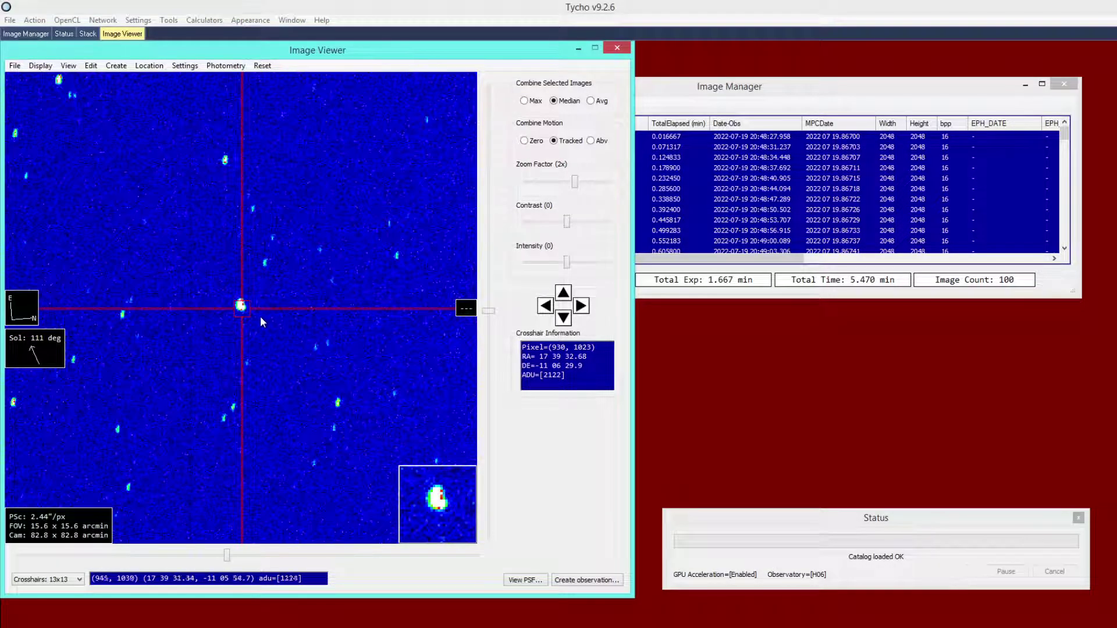
scroll(260, 316, up, 1)
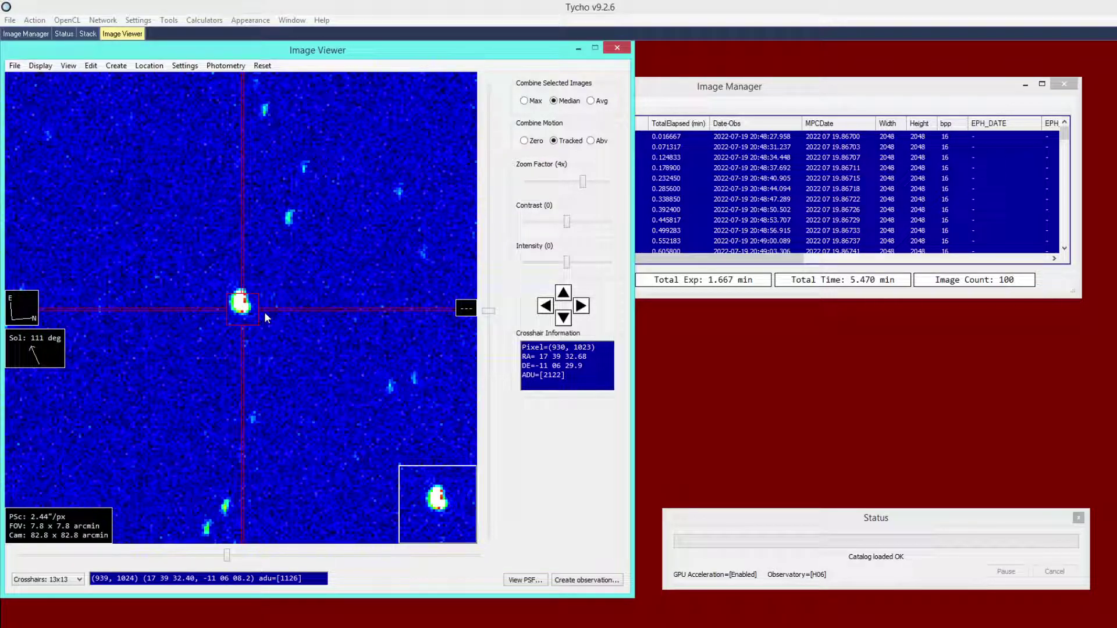
scroll(266, 309, down, 1)
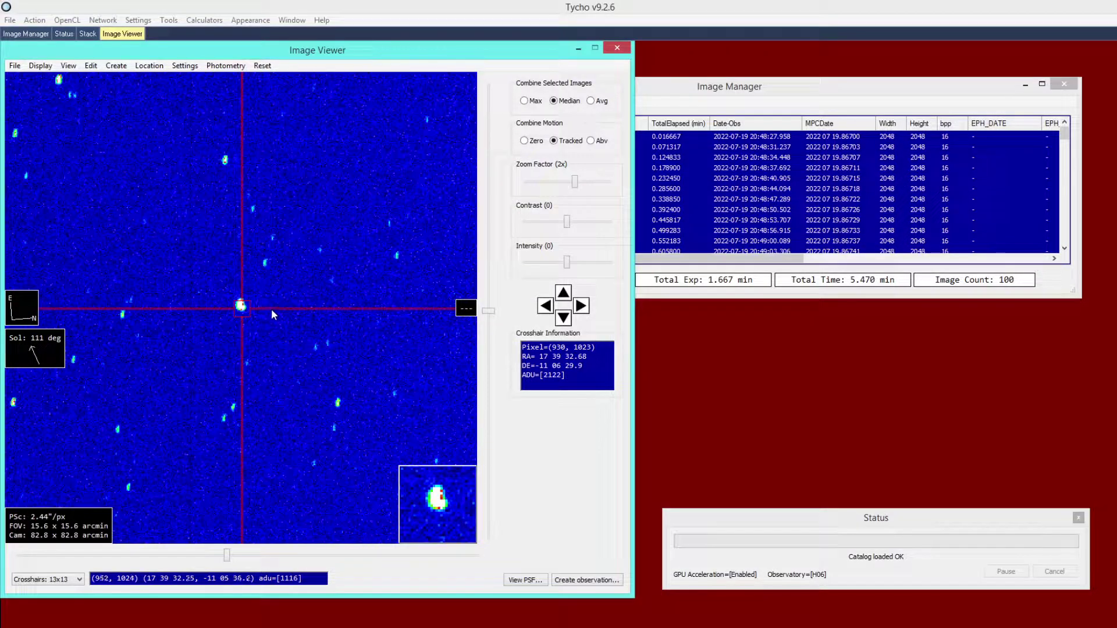
Step: Show the second image and centre the crosshair on the small bright object beside the star at 4x zoom
click(670, 148)
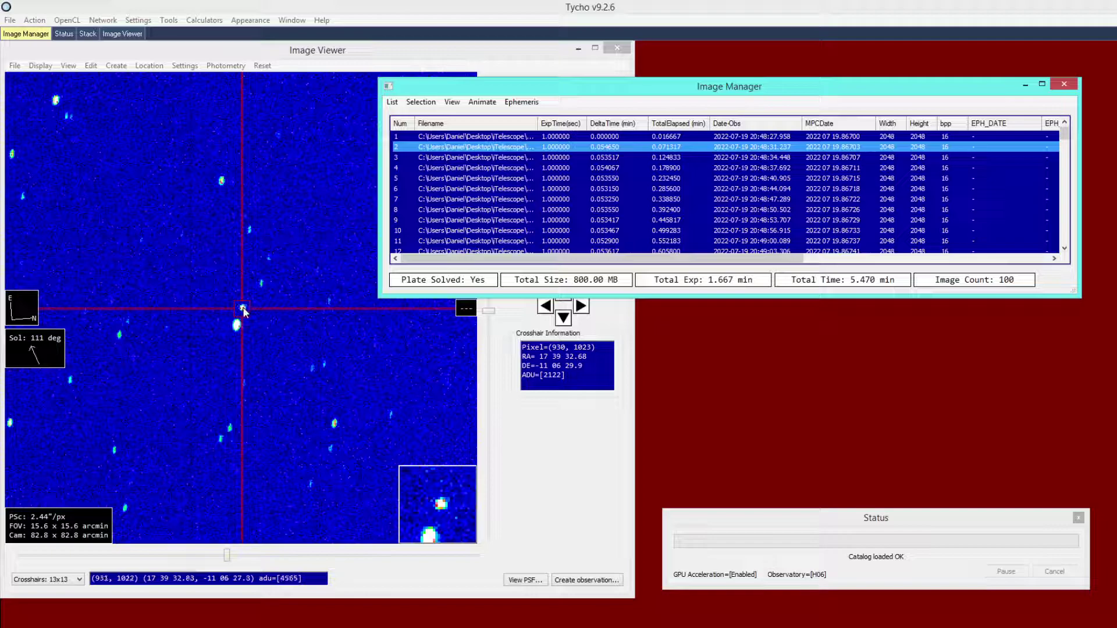
click(244, 311)
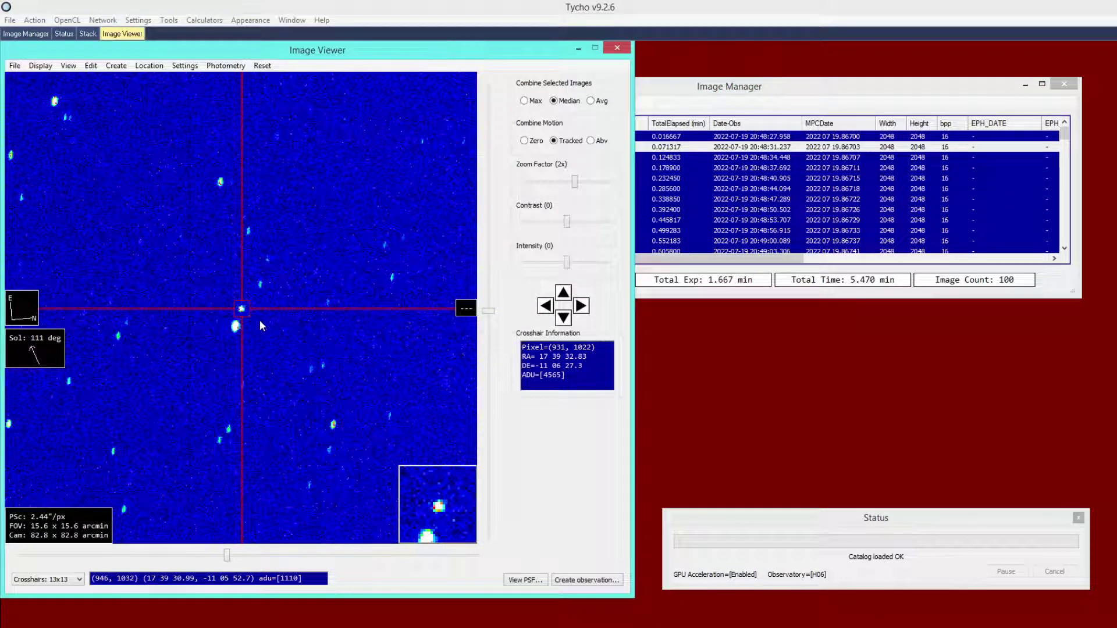
scroll(261, 320, up, 1)
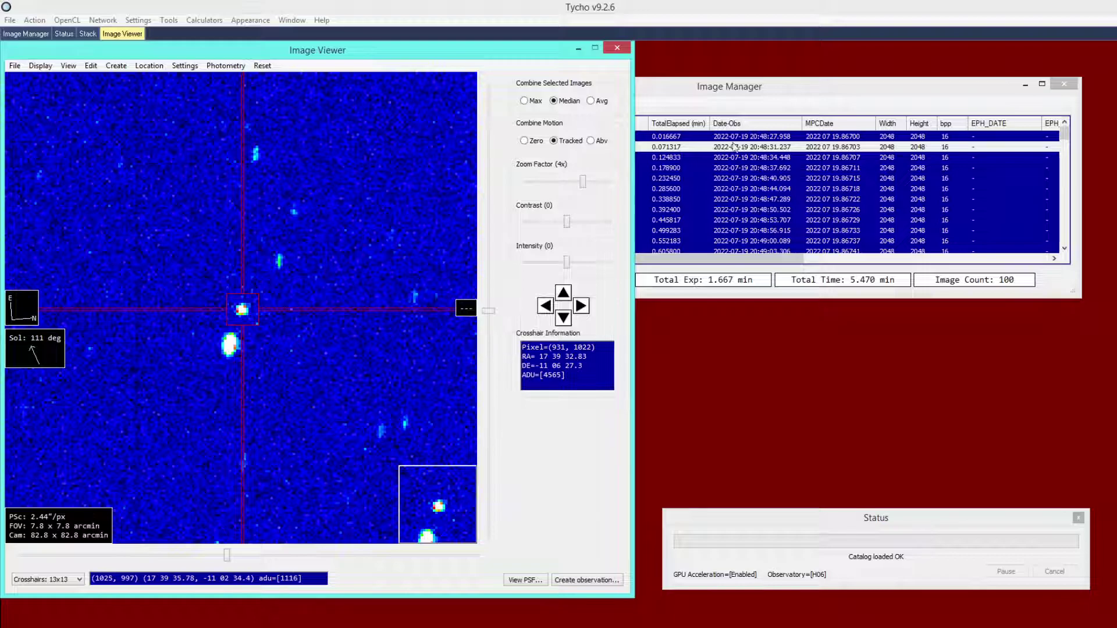
Step: Step forward through the image list from image 2 to image 100, examining the object at the crosshair
click(704, 148)
key(Down)
key(Down)
key(Down)
key(Down)
key(Down)
key(Down)
key(Down)
key(Down)
key(Down)
key(Down)
key(Down)
key(Down)
key(Down)
key(Down)
key(Down)
key(Down)
key(Down)
key(Down)
key(Down)
key(Down)
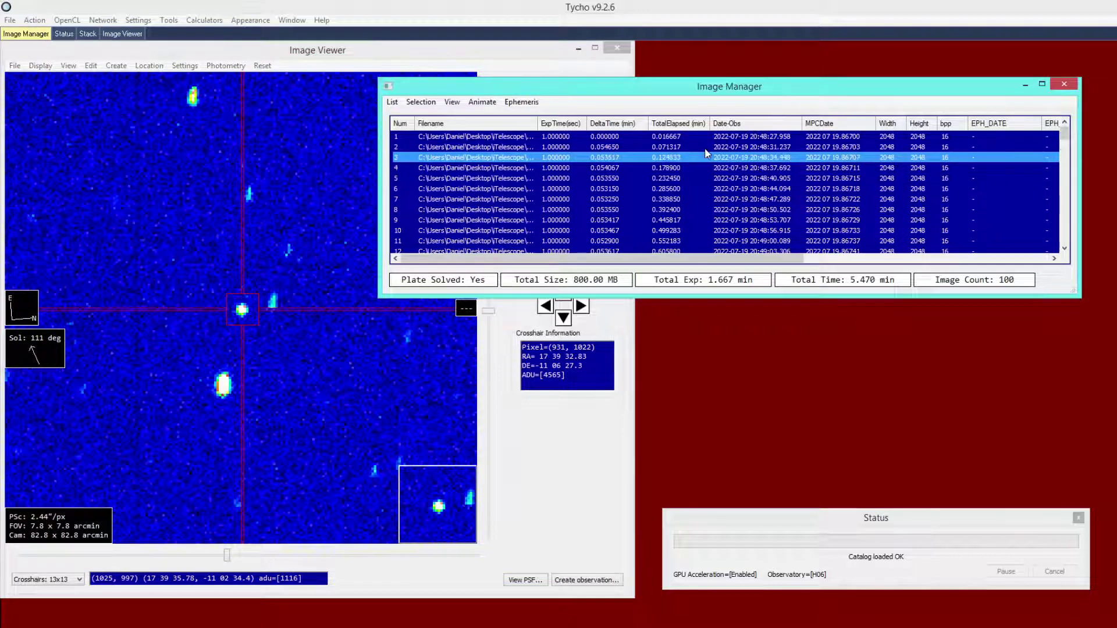
key(Down)
key(Down)
key(Down)
key(Down)
key(Down)
key(Down)
key(Down)
key(Down)
key(Down)
key(Down)
key(Down)
key(Down)
key(Down)
key(Down)
key(Down)
key(Down)
key(Down)
key(Down)
key(Down)
key(Down)
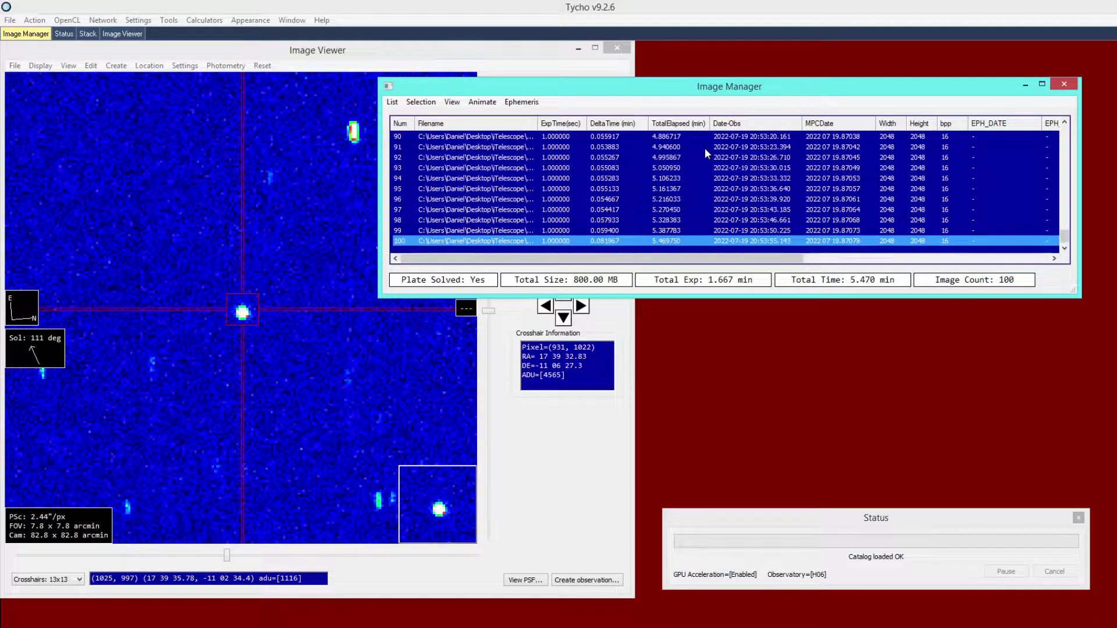
Step: Step backward through the images from the last to the first, comparing the crosshair object with the moving stars
key(Up)
key(Up)
key(Up)
key(Up)
key(Up)
key(Up)
key(Up)
key(Up)
key(Up)
key(Up)
key(Up)
key(Up)
key(Up)
key(Up)
key(Up)
key(Up)
key(Up)
key(Up)
key(Up)
key(Up)
key(Up)
key(Up)
key(Up)
key(Up)
key(Up)
key(Up)
key(Up)
key(Up)
key(Up)
key(Up)
key(Up)
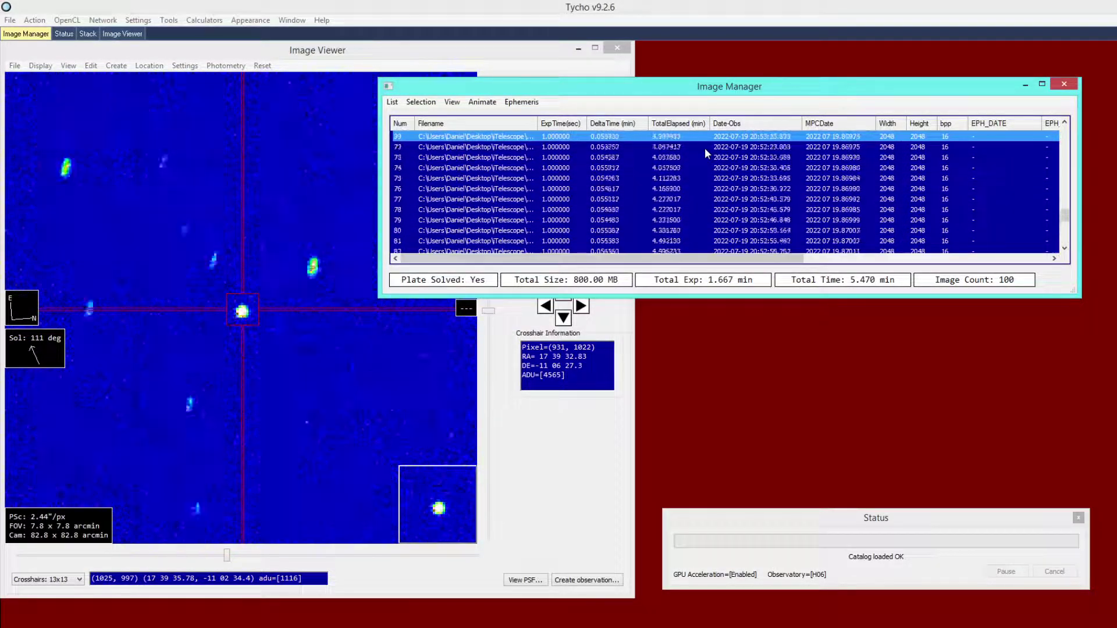
key(Up)
key(Up)
key(Up)
key(Up)
key(Up)
key(Up)
key(Up)
key(Up)
key(Up)
key(Up)
key(Up)
key(Up)
key(Up)
key(Up)
key(Up)
key(Up)
key(Up)
key(Up)
key(Up)
key(Up)
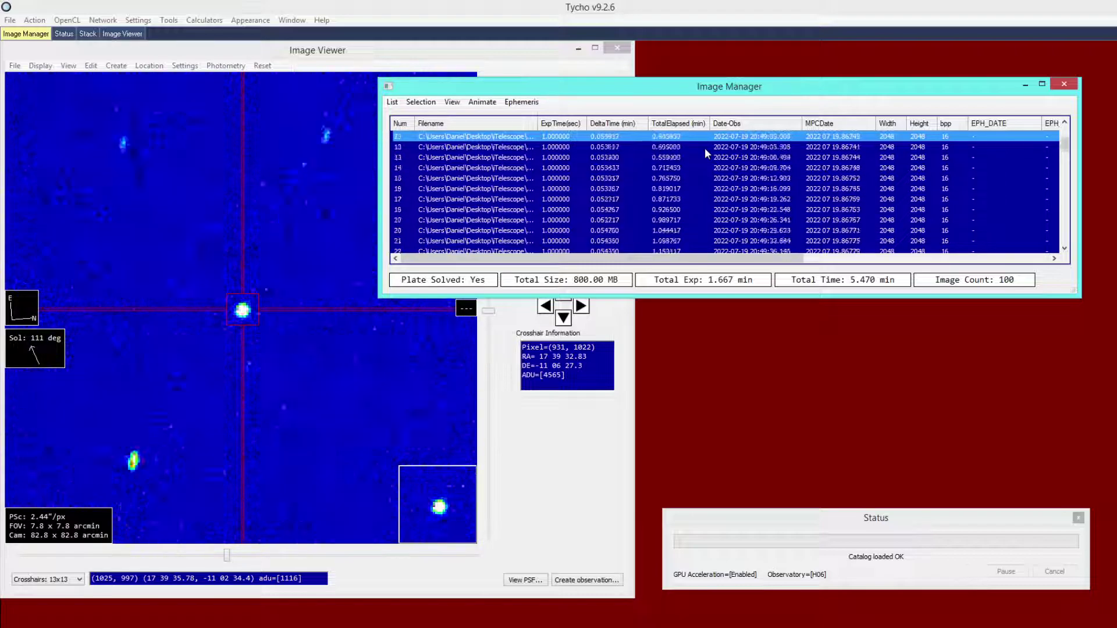
Step: Play forward through the images once more up to image 100, examining the object's position relative to the crosshair
key(Down)
key(Down)
key(Down)
key(Down)
key(Down)
key(Down)
key(Down)
key(Down)
key(Down)
key(Down)
key(Down)
key(Down)
key(Down)
key(Down)
key(Down)
key(Down)
key(Down)
key(Down)
key(Down)
key(Down)
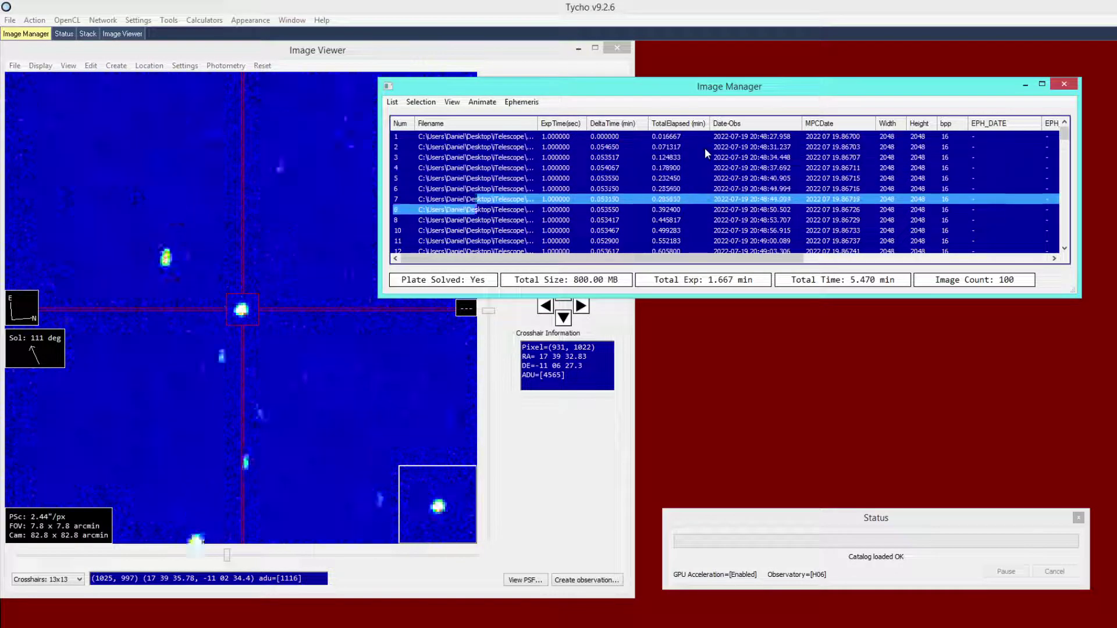
key(Down)
key(Down)
key(Down)
key(Down)
key(Down)
key(Down)
key(Down)
key(Down)
key(Down)
key(Down)
key(Down)
key(Down)
key(Down)
key(Down)
key(Down)
key(Down)
key(Down)
key(Down)
key(Down)
key(Down)
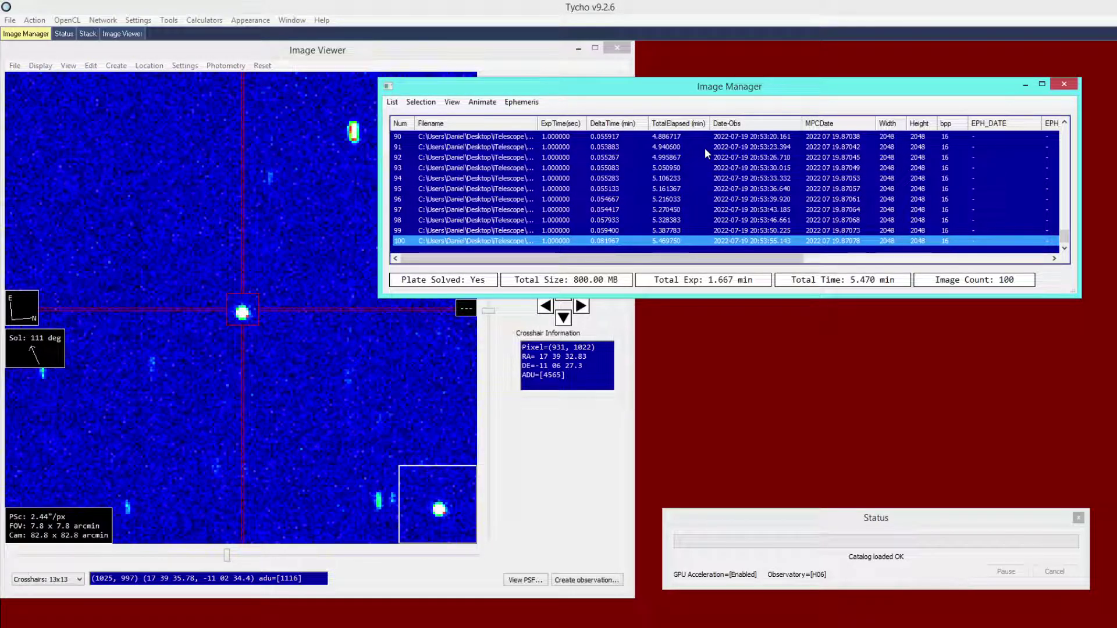
Step: Step backward through the image list from image 100 to image 1, comparing the object at the crosshair with the drifting stars
key(Down)
key(Down)
click(704, 152)
key(Up)
key(Up)
key(Up)
key(Up)
key(Up)
key(Up)
key(Up)
key(Up)
key(Up)
key(Up)
key(Up)
key(Up)
key(Up)
key(Up)
key(Up)
key(Up)
key(Up)
key(Up)
key(Up)
key(Up)
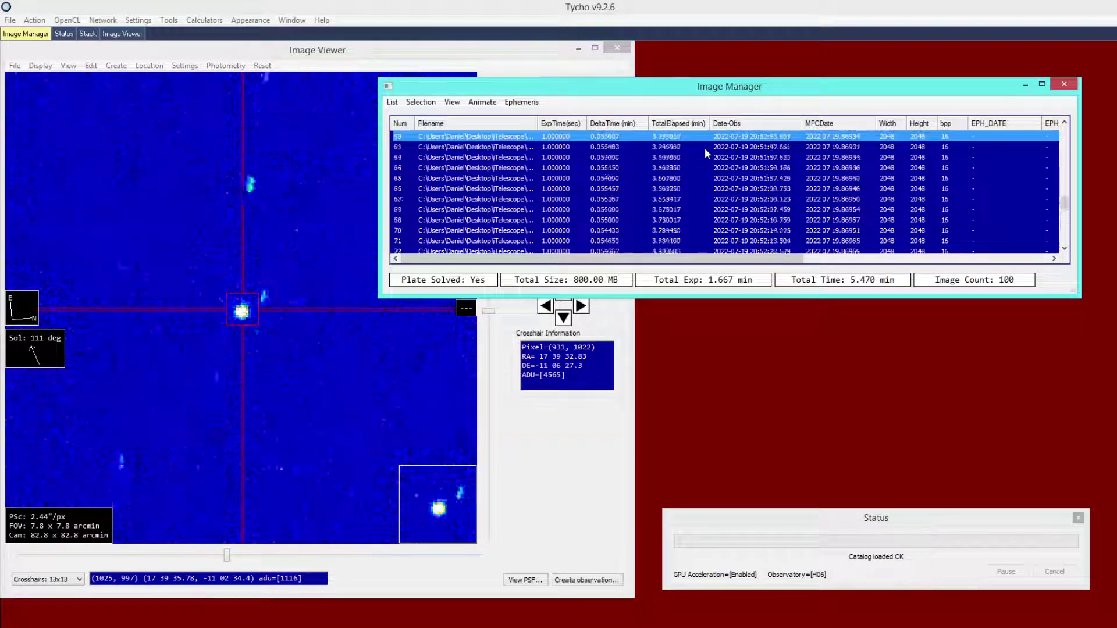
key(Up)
key(Up)
key(Up)
key(Up)
key(Up)
key(Up)
key(Up)
key(Up)
key(Up)
key(Up)
key(Up)
key(Up)
key(Up)
key(Up)
key(Up)
key(Up)
key(Up)
key(Up)
key(Up)
key(Up)
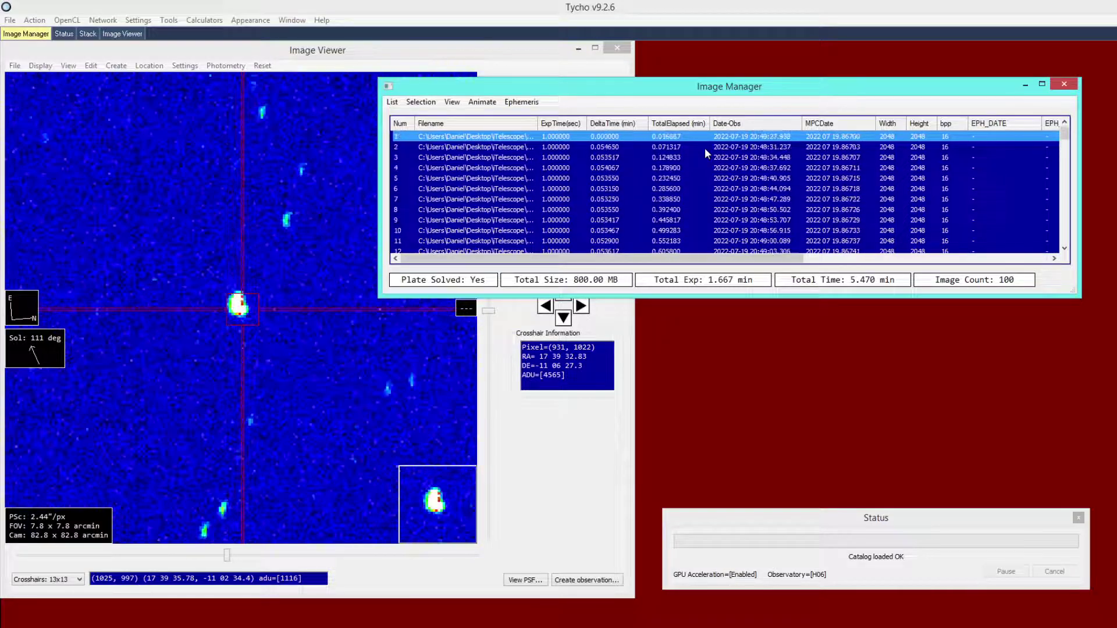
Step: Step forward from image 1 to image 100 again, checking how closely the object stays at the crosshair
key(Down)
key(Down)
key(Down)
key(Down)
key(Down)
key(Down)
key(Down)
key(Down)
key(Down)
key(Down)
key(Down)
key(Down)
key(Down)
key(Down)
key(Down)
key(Down)
key(Down)
key(Down)
key(Down)
key(Down)
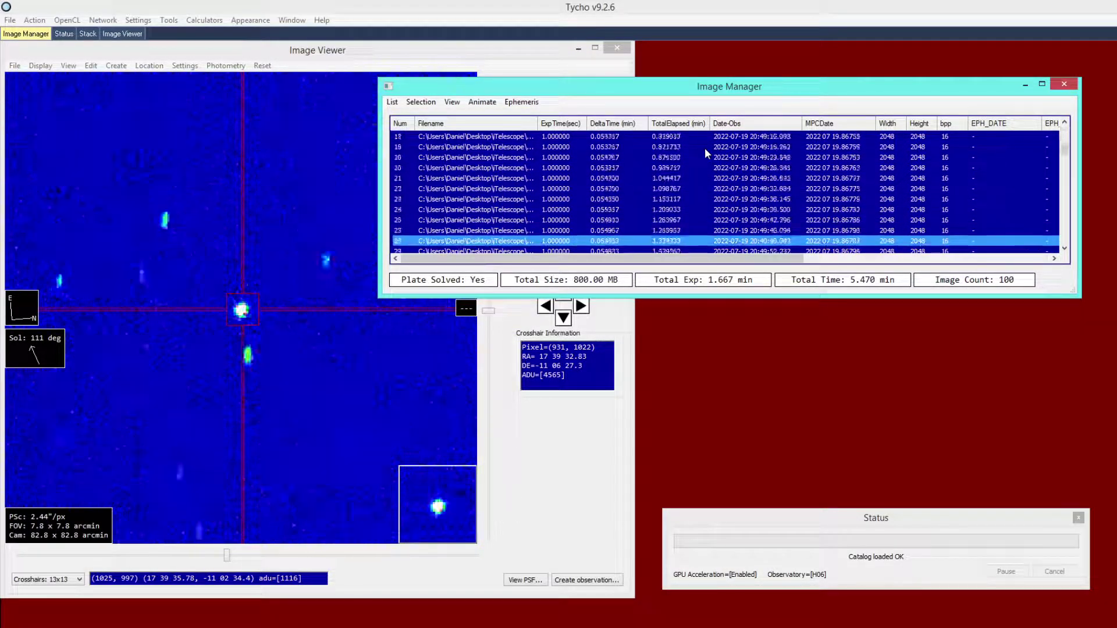
key(Down)
key(Down)
key(Down)
key(Down)
key(Down)
key(Down)
key(Down)
key(Down)
key(Down)
key(Down)
key(Down)
key(Down)
key(Down)
key(Down)
key(Down)
key(Down)
key(Down)
key(Down)
key(Down)
key(Down)
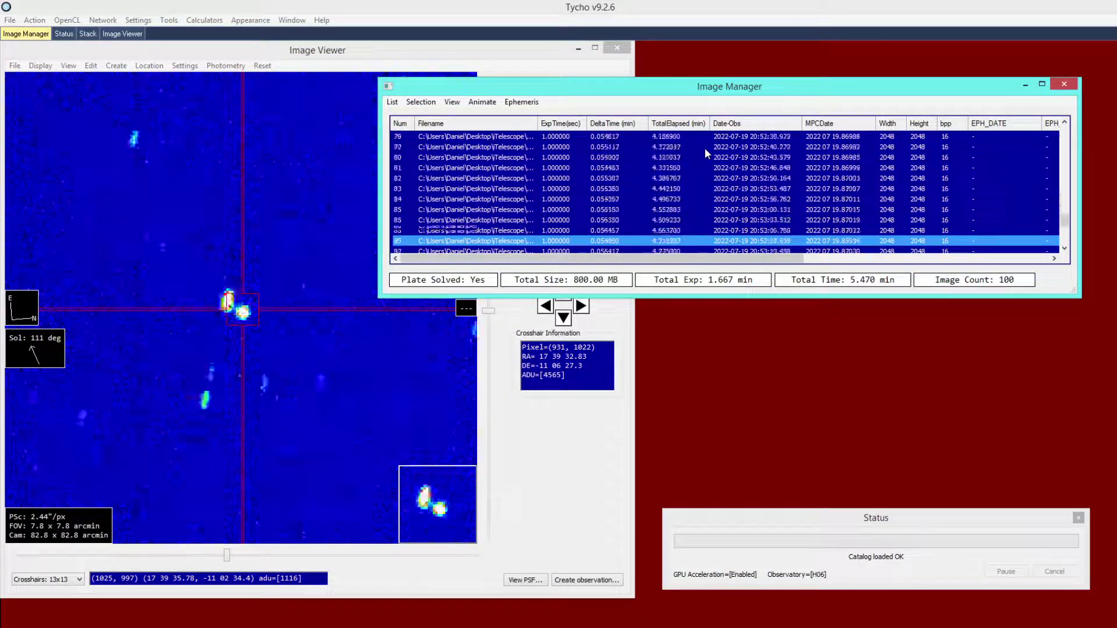
Step: Show the first image and create Marker 1 on a star near the upper edge of the frame
click(305, 188)
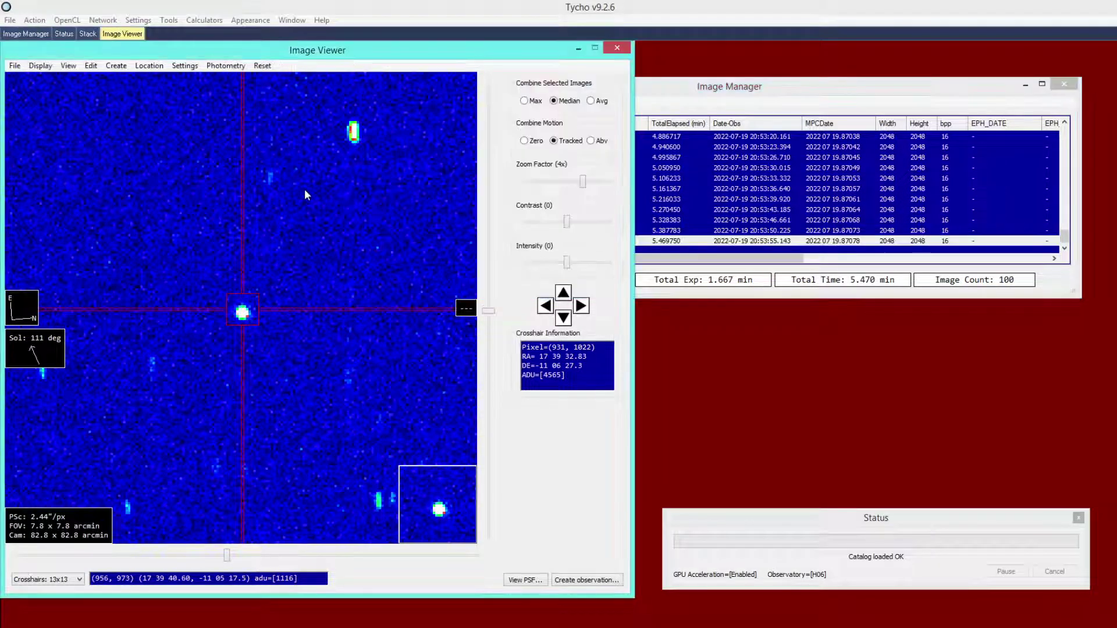
scroll(304, 230, down, 1)
scroll(292, 268, down, 1)
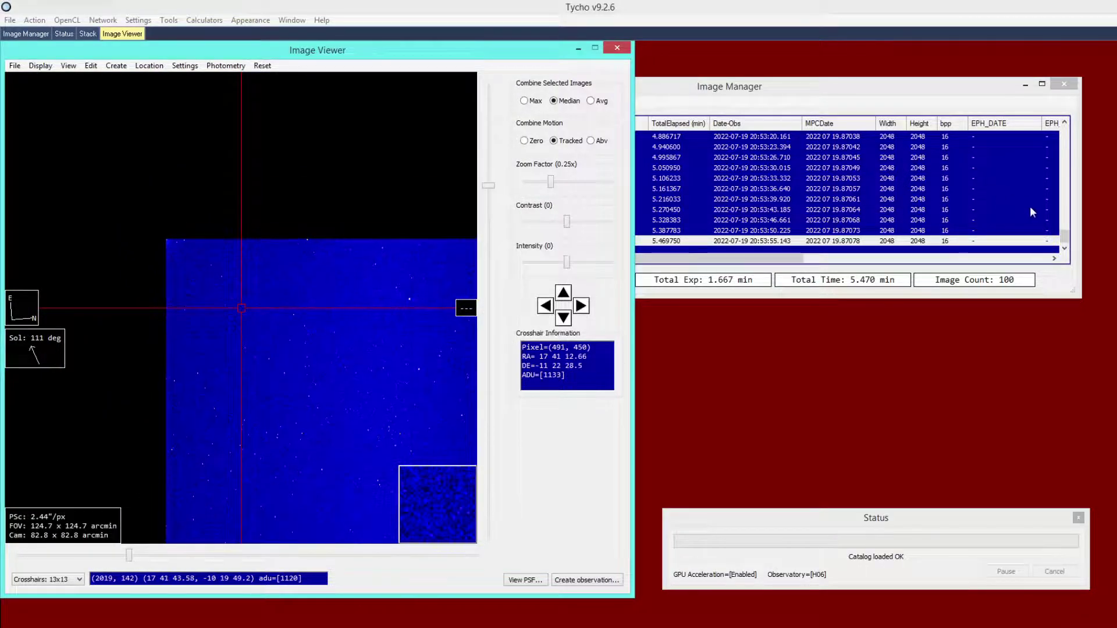
drag(1064, 235, 1056, 122)
ctrl+click(467, 137)
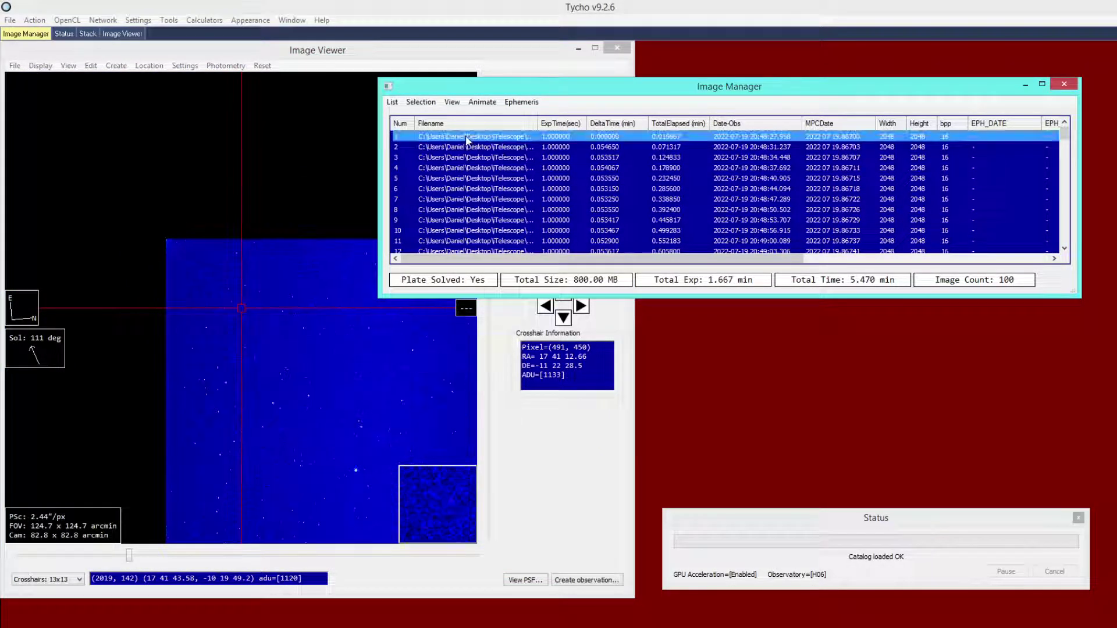
click(265, 252)
scroll(271, 276, up, 2)
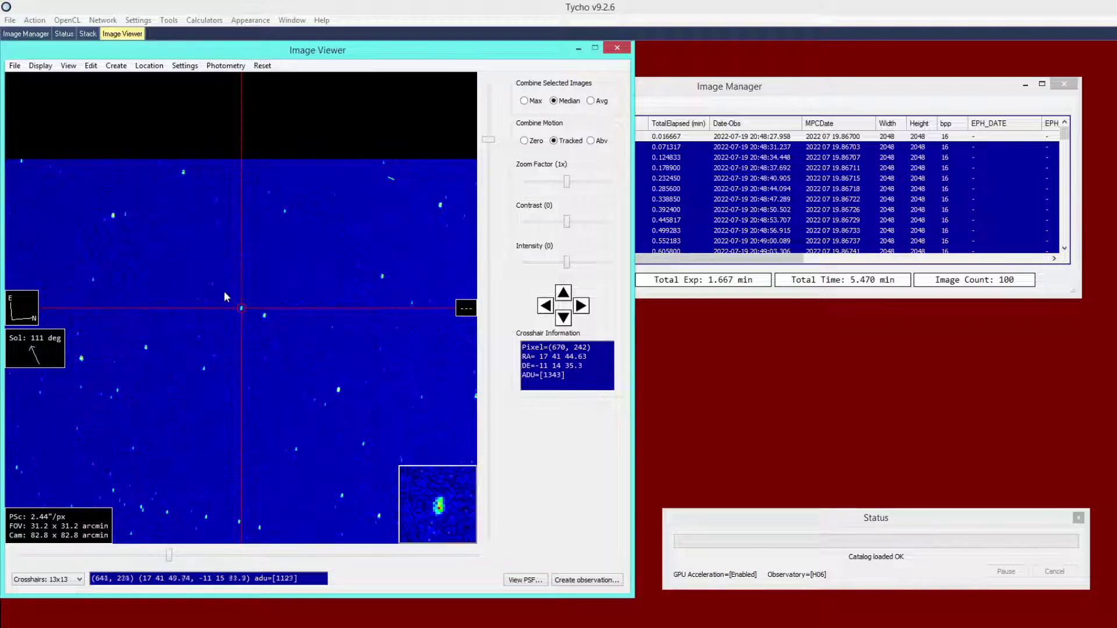
right_click(295, 280)
click(311, 300)
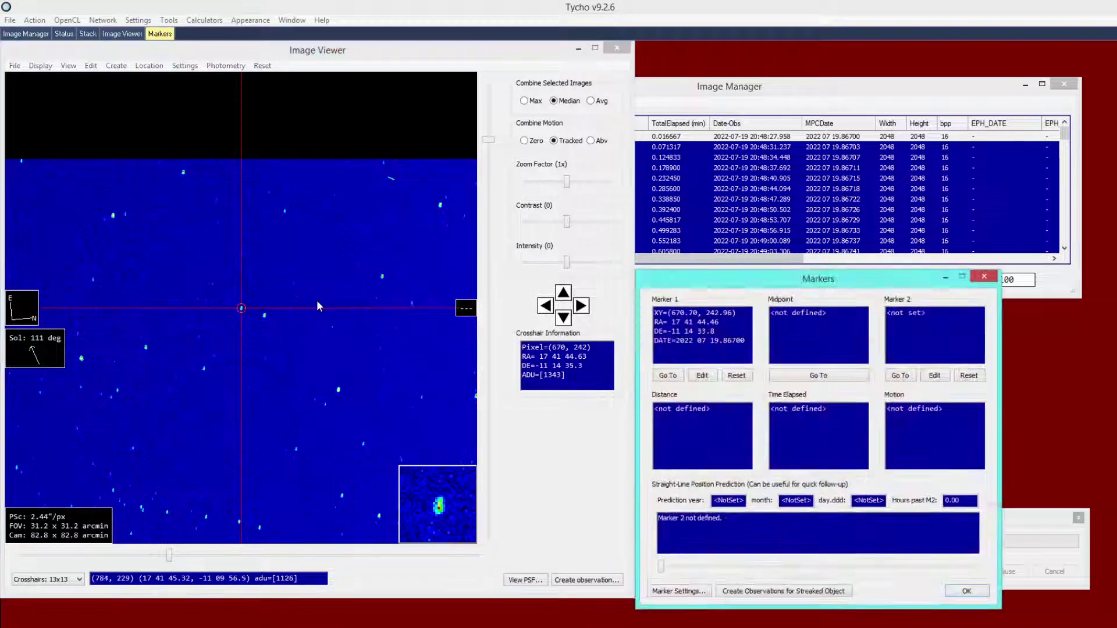
Step: Show the whole frame at 0.25x zoom and step from image 1 to image 100, following the marked star's drift
click(375, 232)
scroll(378, 242, down, 2)
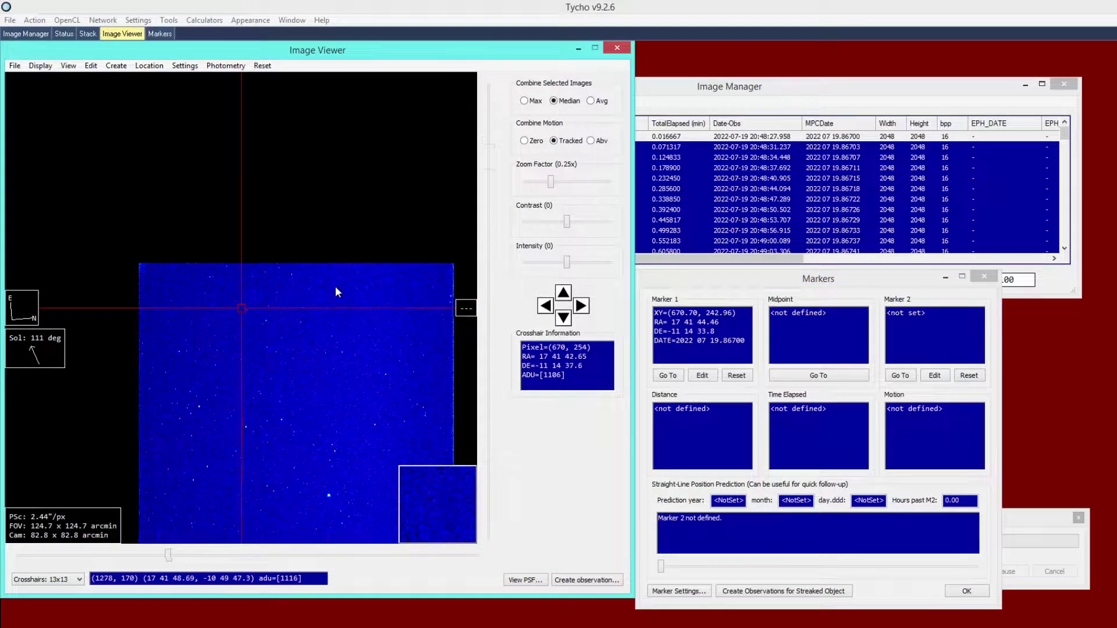
drag(335, 289, 330, 198)
click(692, 145)
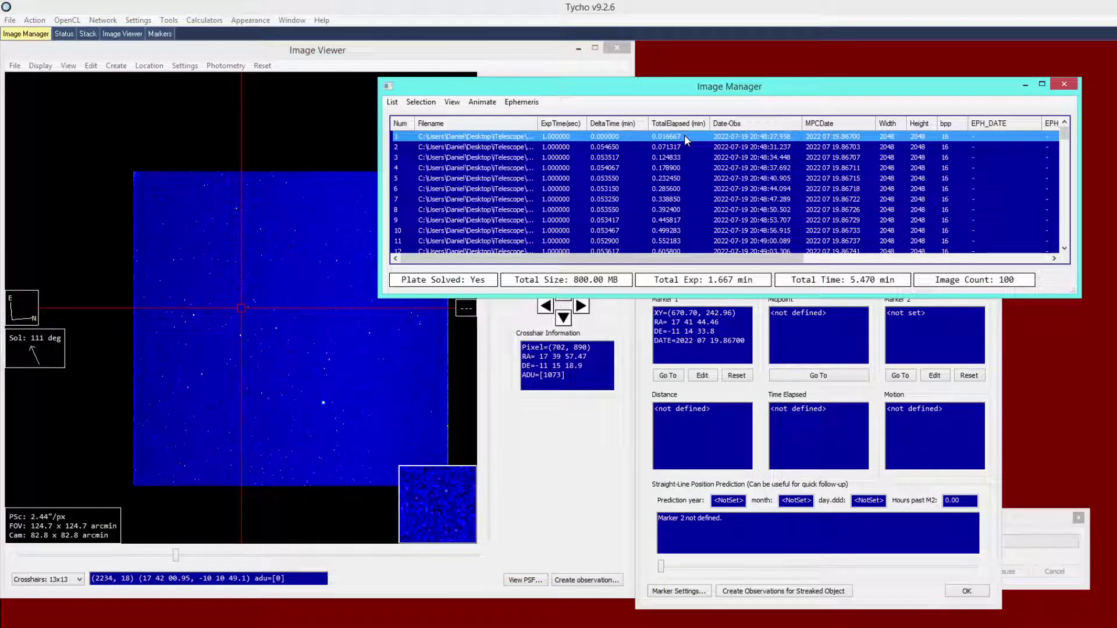
key(Down)
key(Down)
key(Down)
key(Down)
key(Down)
key(Down)
key(Down)
key(Down)
key(Down)
key(Down)
key(Down)
key(Down)
key(Down)
key(Down)
key(Down)
key(Down)
key(Down)
key(Down)
key(Down)
key(Down)
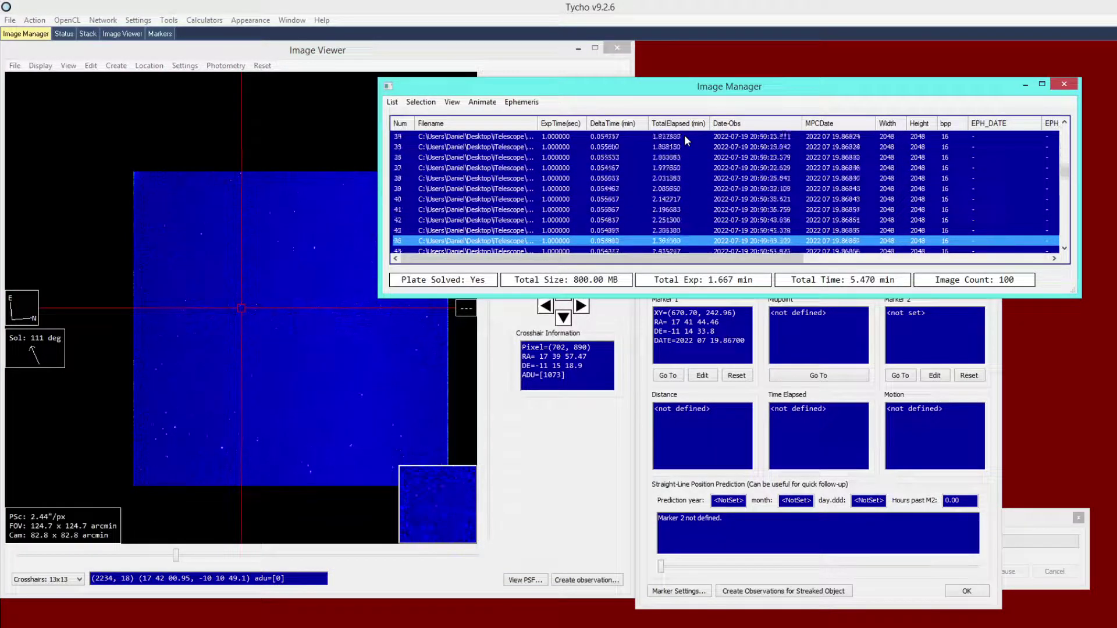
key(Down)
key(Down)
key(Down)
key(Down)
key(Down)
key(Down)
key(Down)
key(Down)
key(Down)
key(Down)
key(Down)
key(Down)
key(Down)
key(Down)
key(Down)
key(Down)
key(Down)
key(Down)
key(Down)
key(Down)
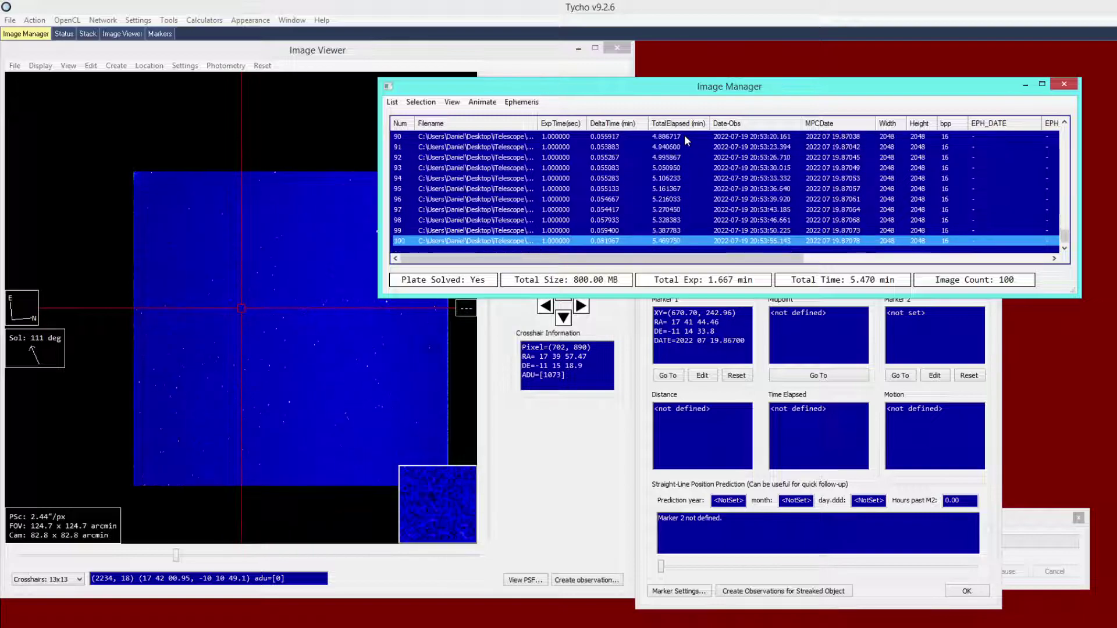
Step: Create Marker 2 on the same star near the lower edge of image 100
click(193, 474)
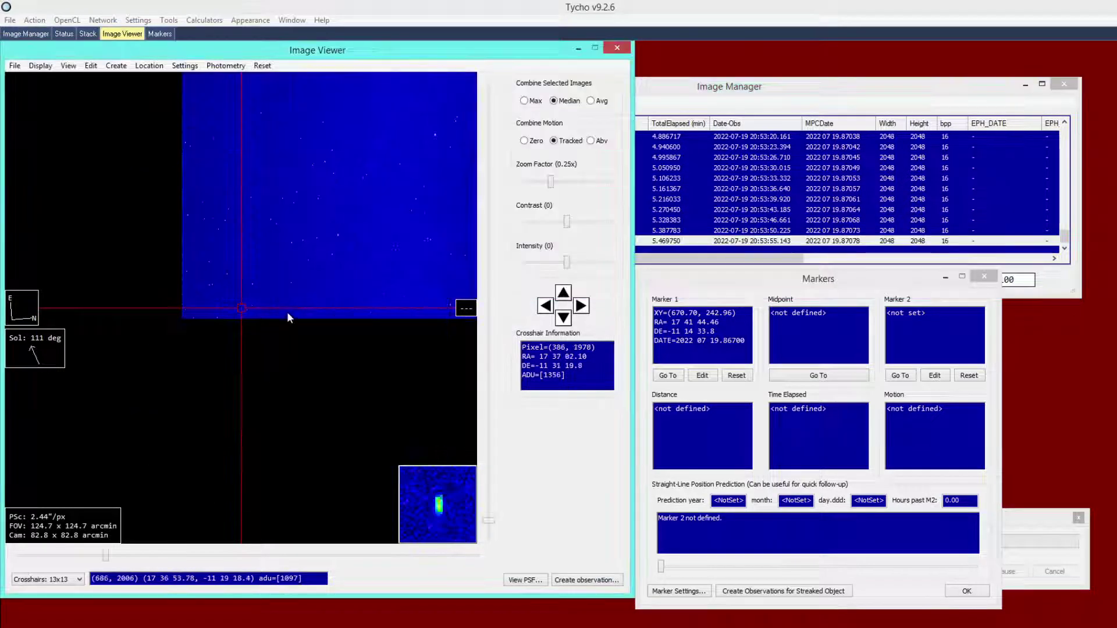
right_click(287, 312)
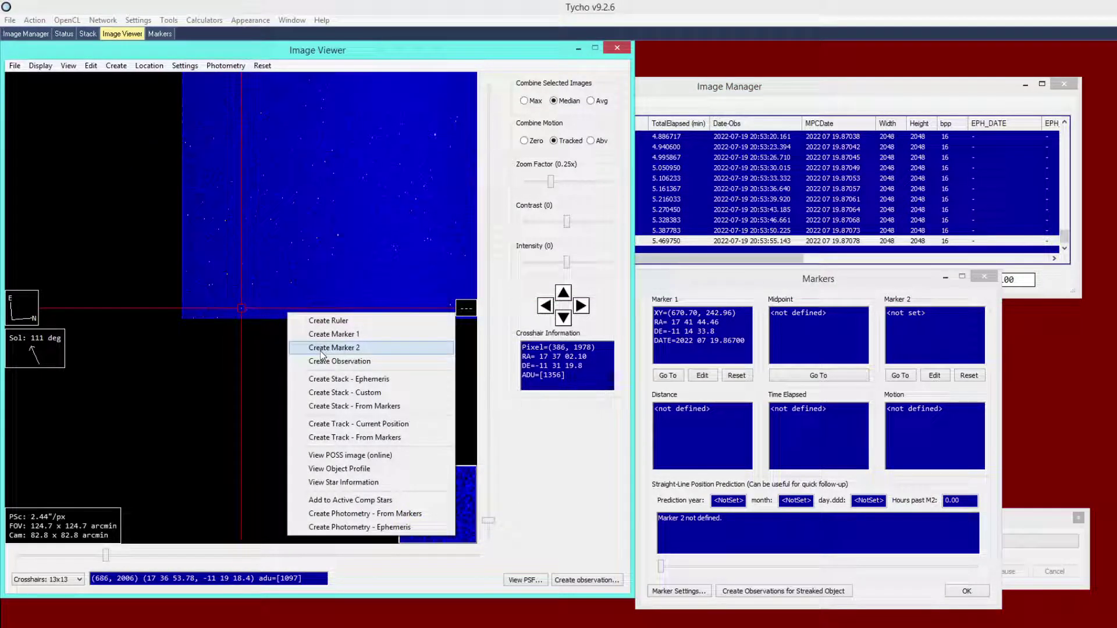
click(321, 348)
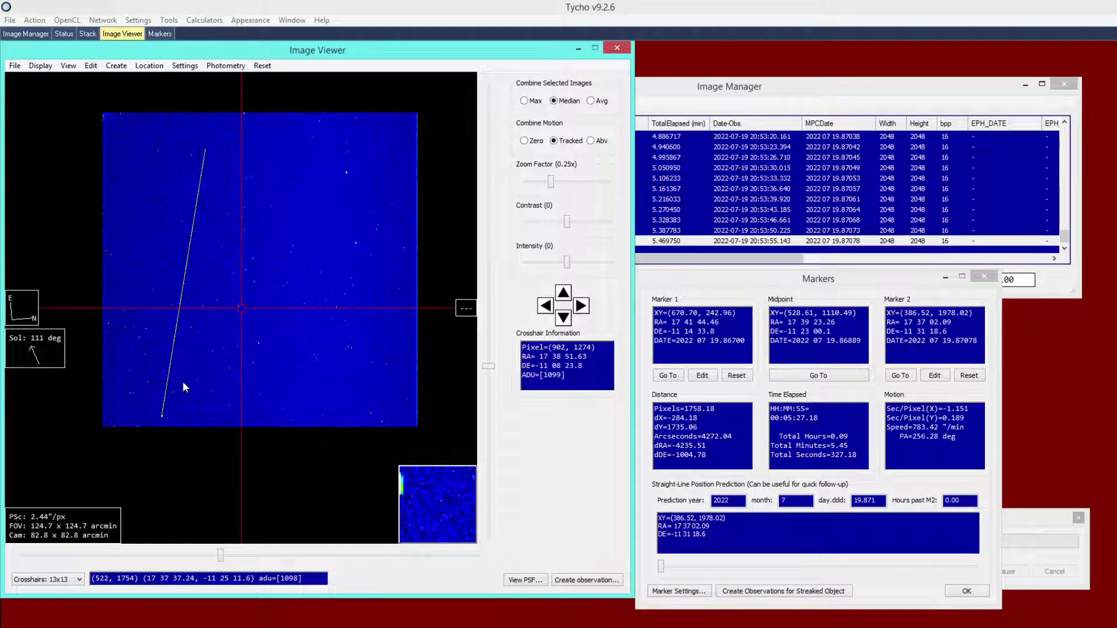
scroll(204, 299, up, 3)
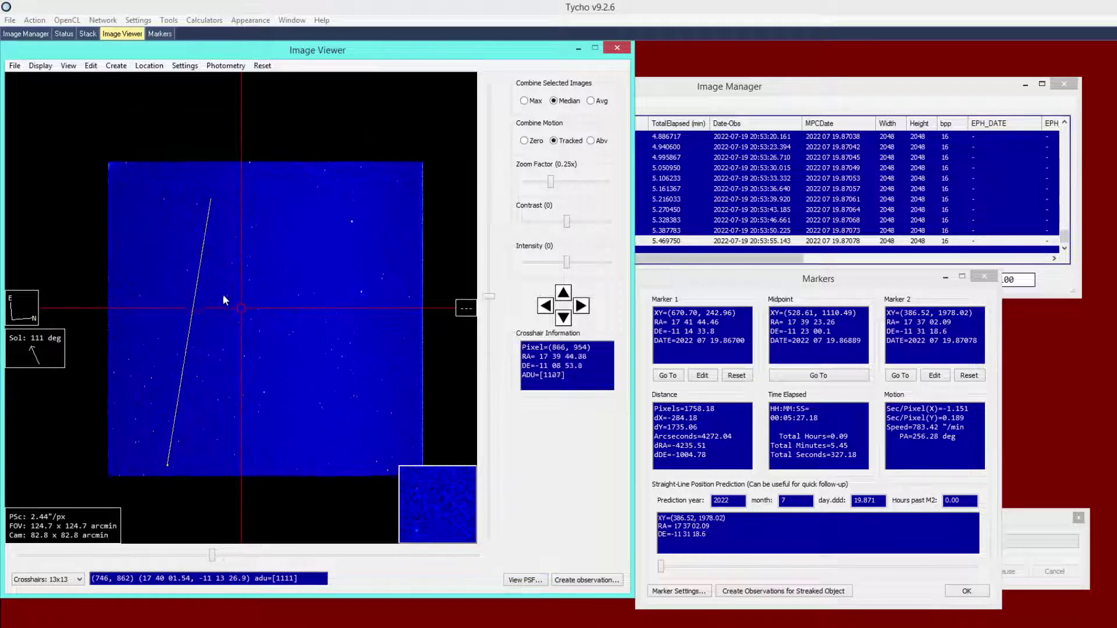
scroll(227, 299, up, 1)
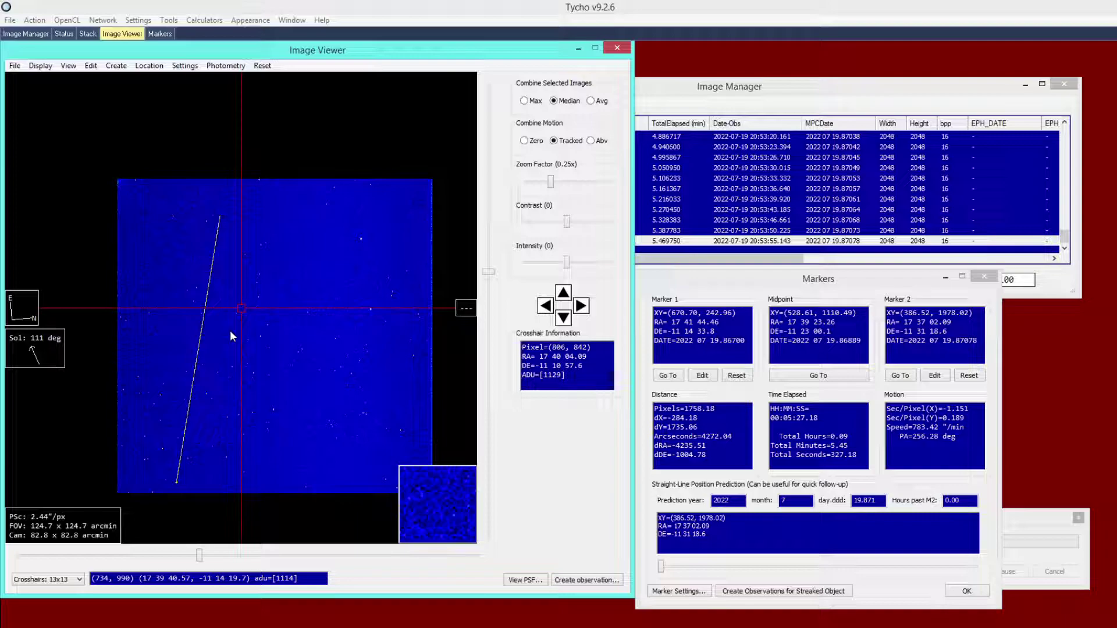
click(256, 333)
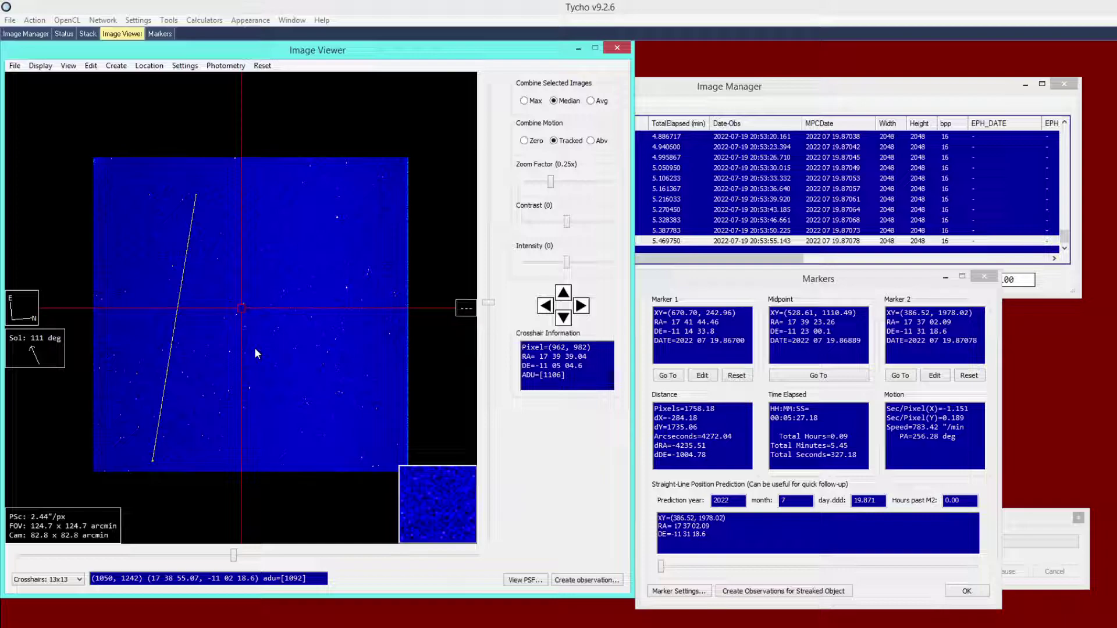
scroll(257, 335, down, 1)
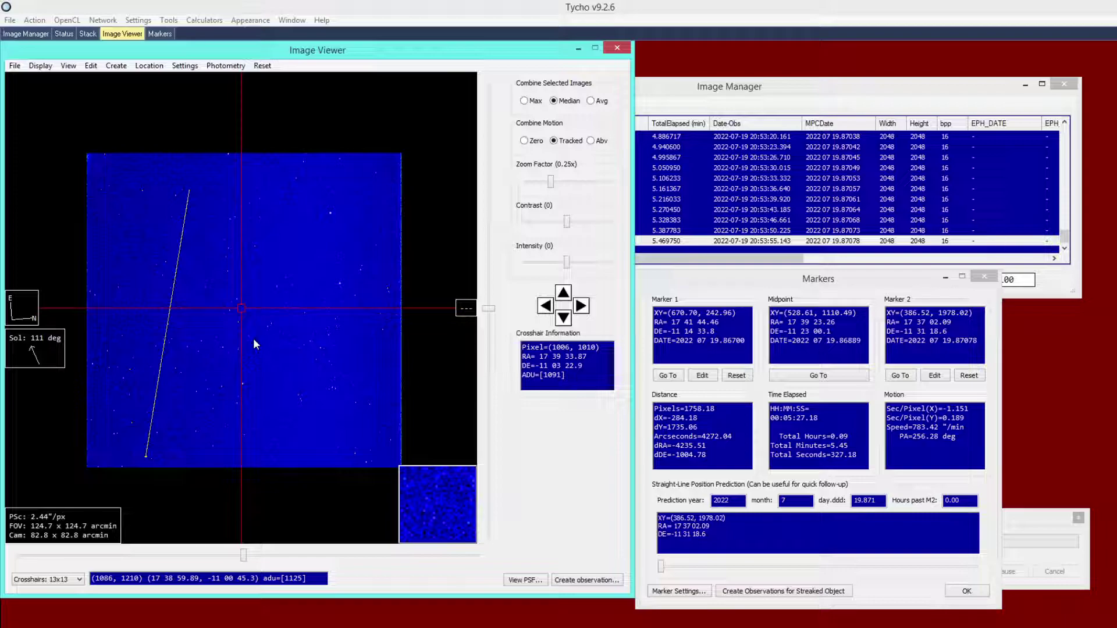
scroll(257, 327, up, 2)
drag(247, 331, 281, 305)
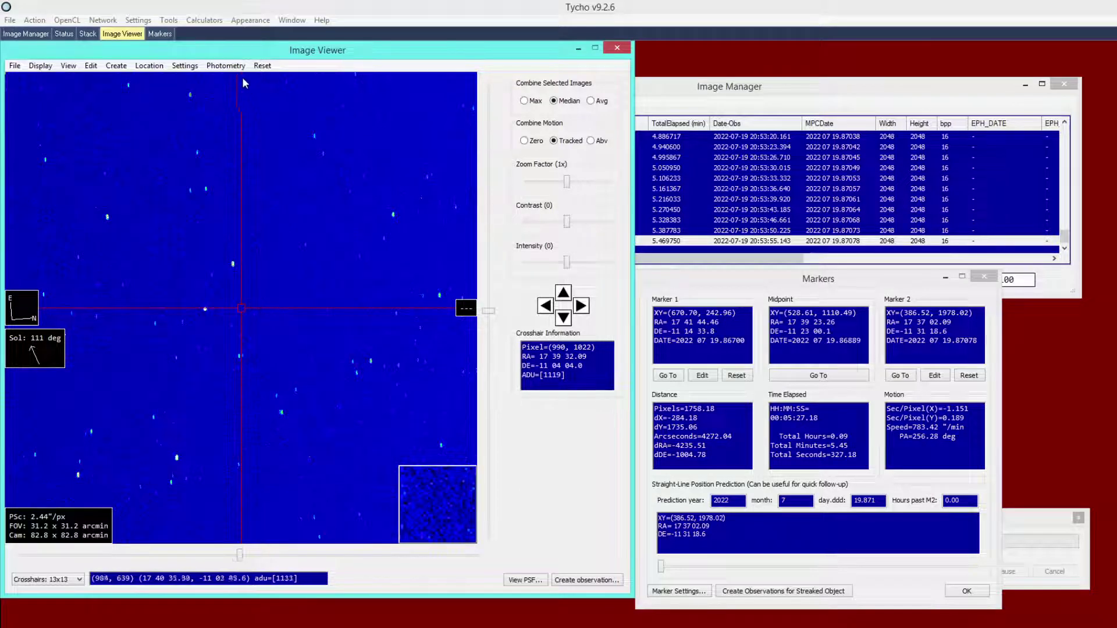
Step: Turn on the Differential Photometry option and switch it off again
click(226, 67)
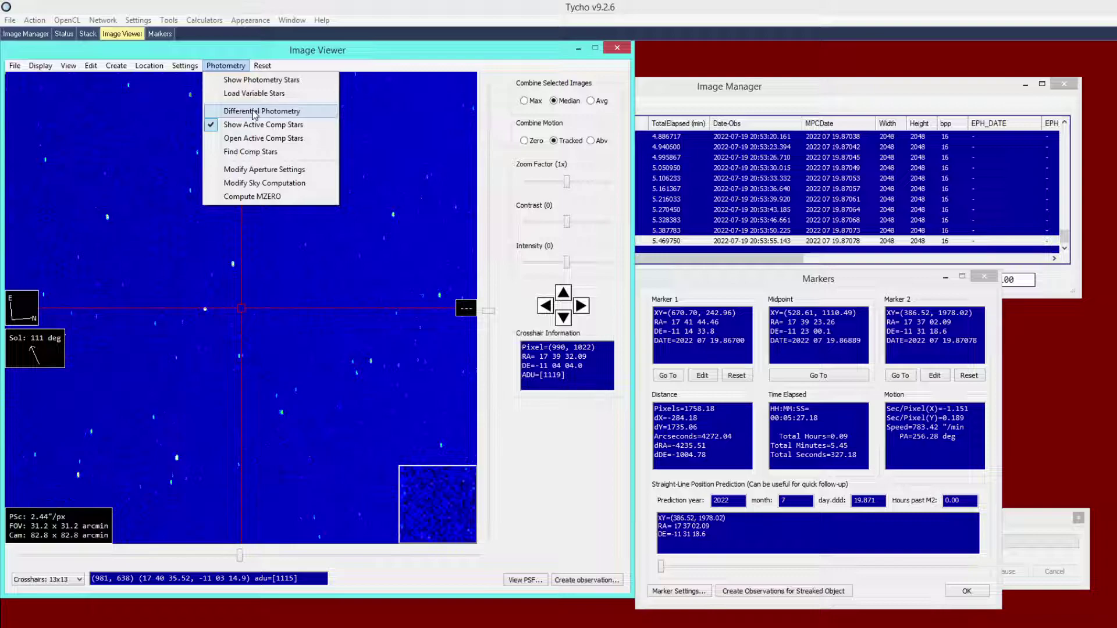
click(254, 113)
click(226, 66)
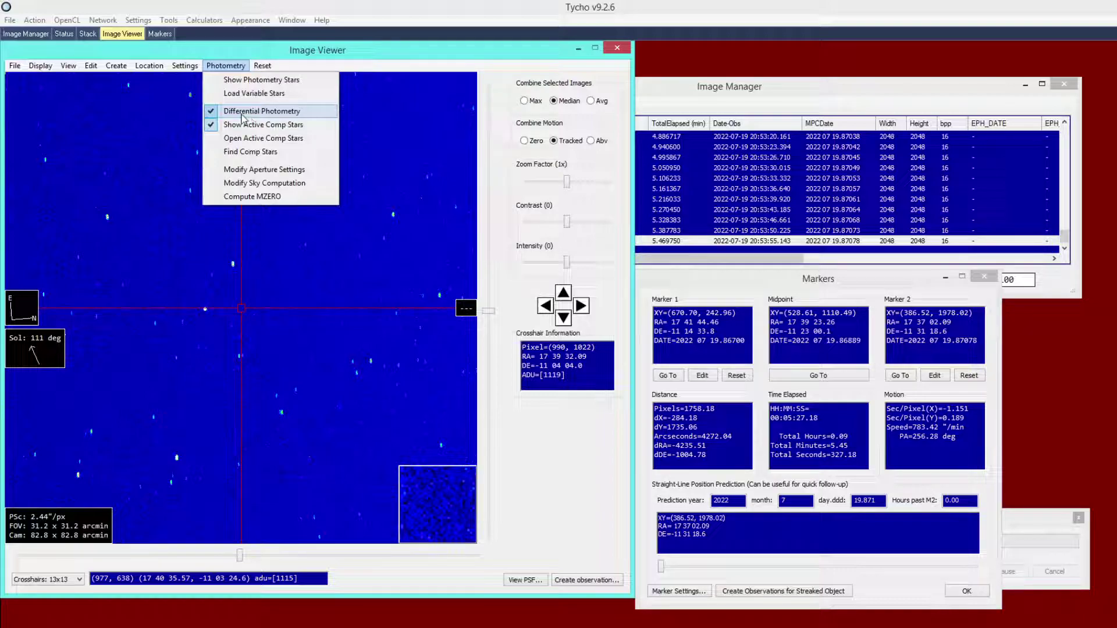
click(237, 118)
key(alt+p)
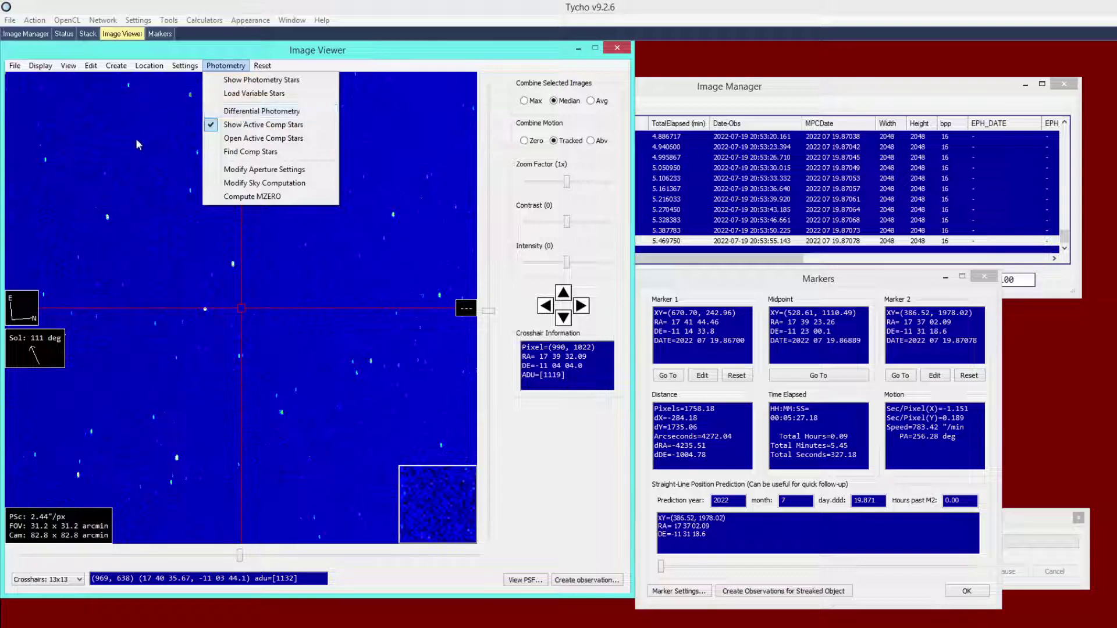
click(177, 240)
Step: Show image 8 at 2x zoom and centre the crosshair on the round bright object among the streaked stars
scroll(177, 239, down, 1)
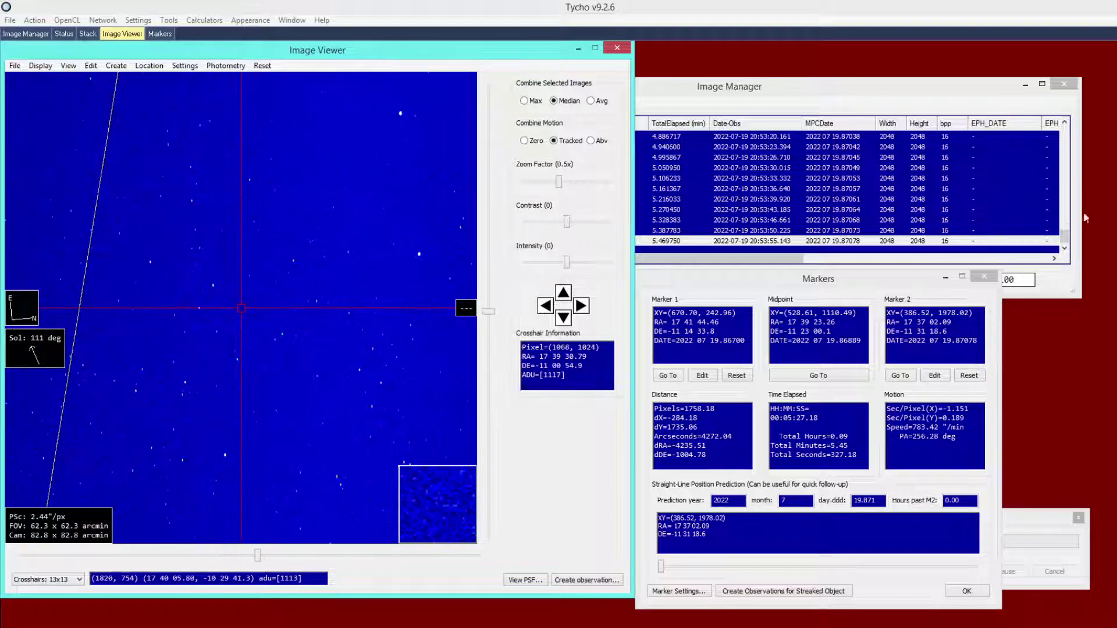
click(1063, 243)
drag(1064, 239, 1064, 133)
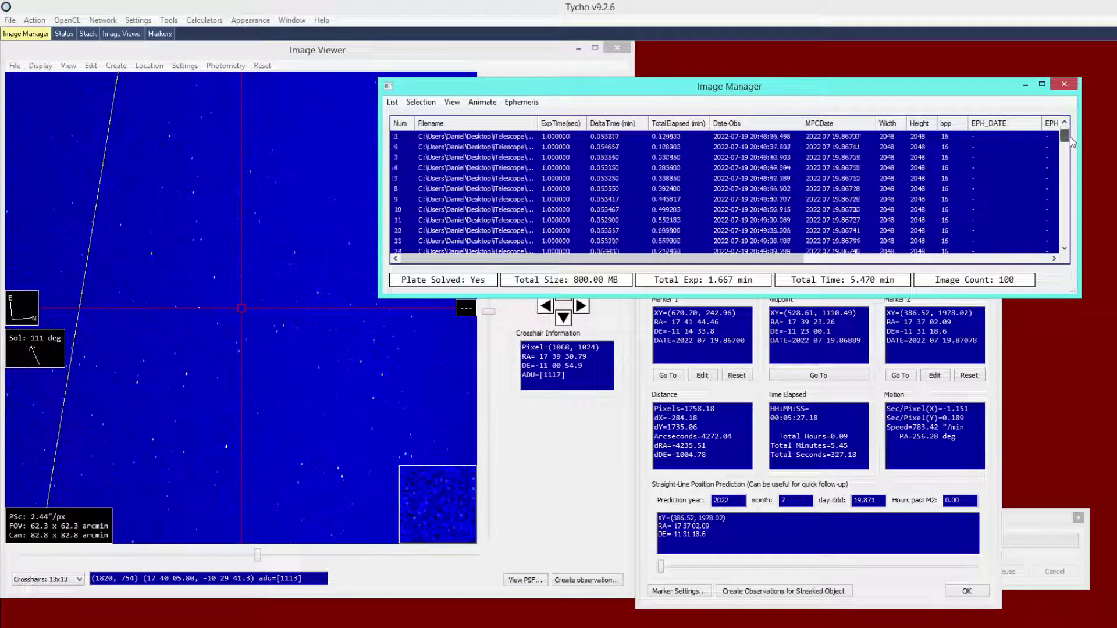
click(445, 147)
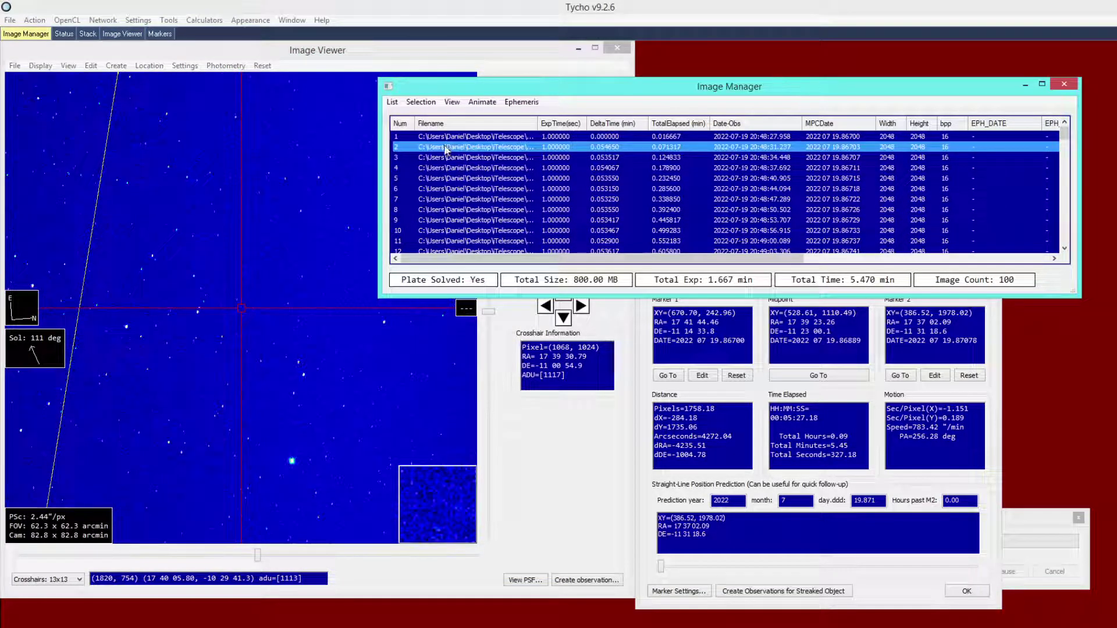
click(263, 241)
scroll(211, 300, up, 2)
click(678, 179)
click(675, 210)
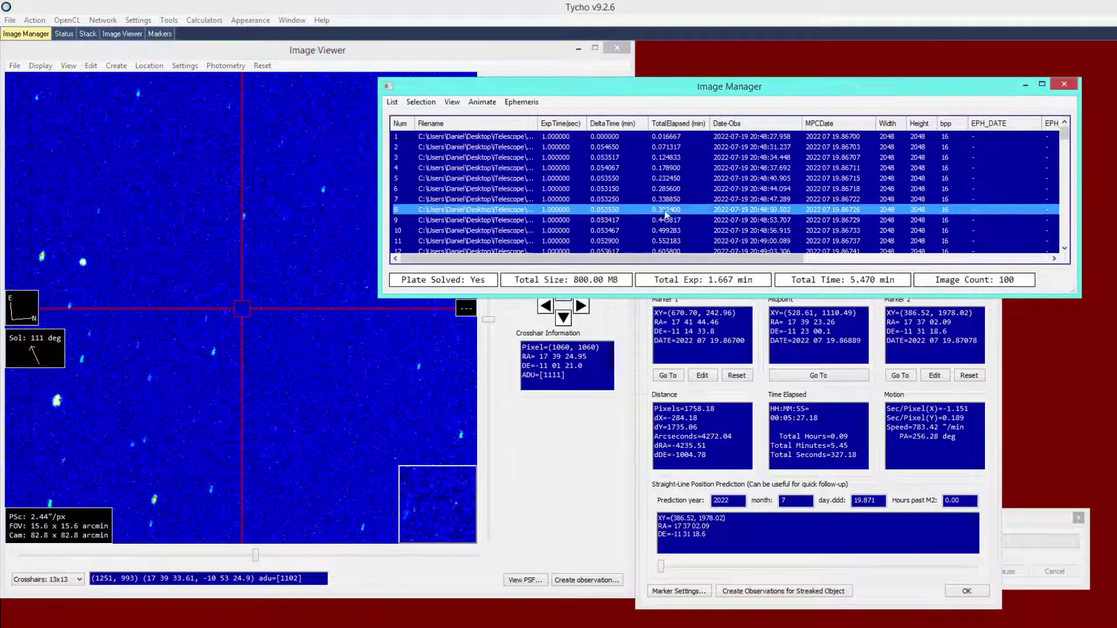
click(86, 261)
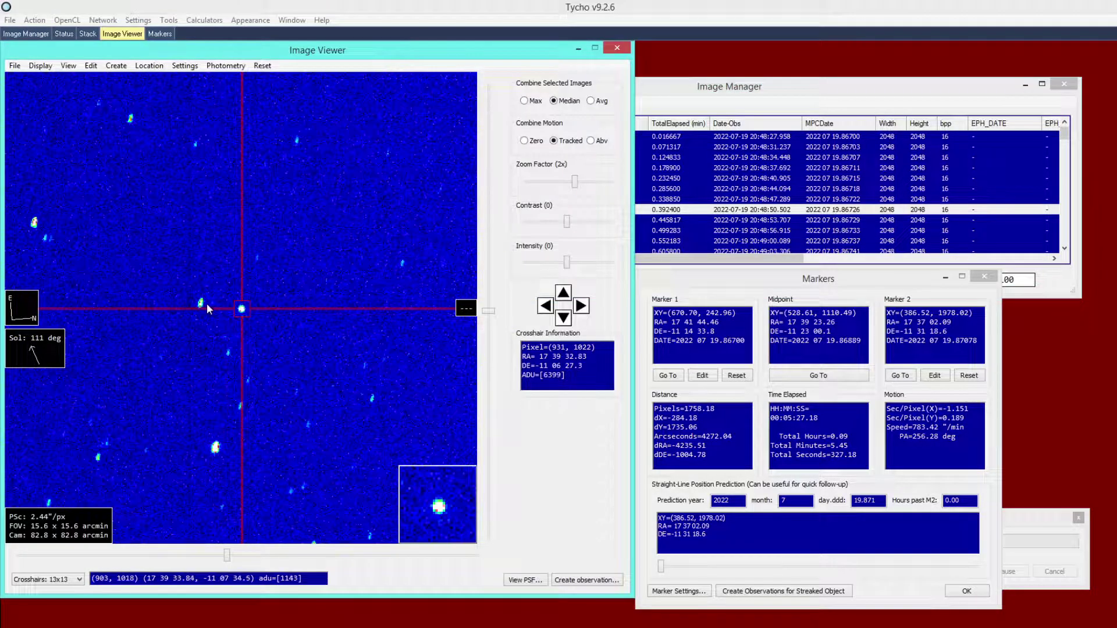
Step: Create Marker 1 on the round bright object at the crosshair in image 8
scroll(211, 303, up, 1)
right_click(433, 251)
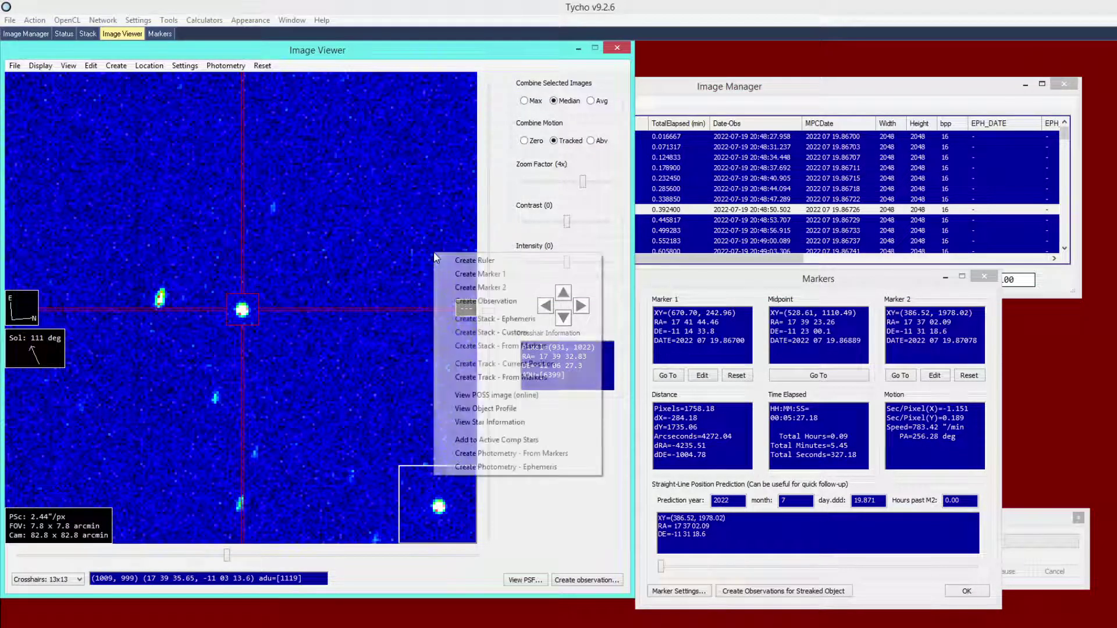
click(462, 272)
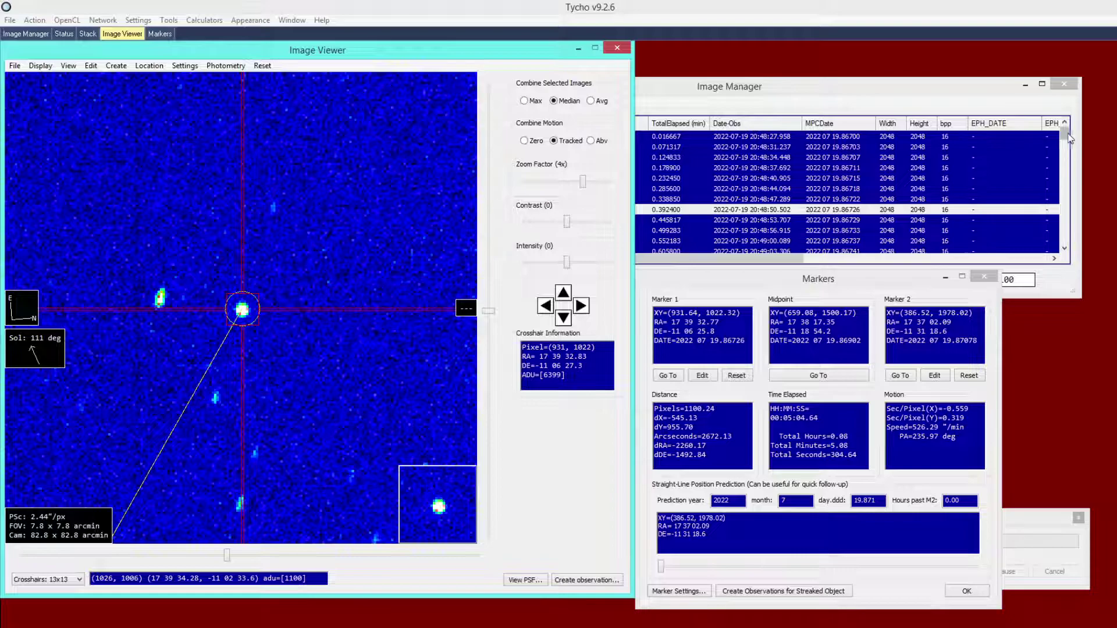
Step: Create Marker 2 on the same round object in the image taken at 20:53:43.185 and inspect the marked pixels up close
right_click(339, 247)
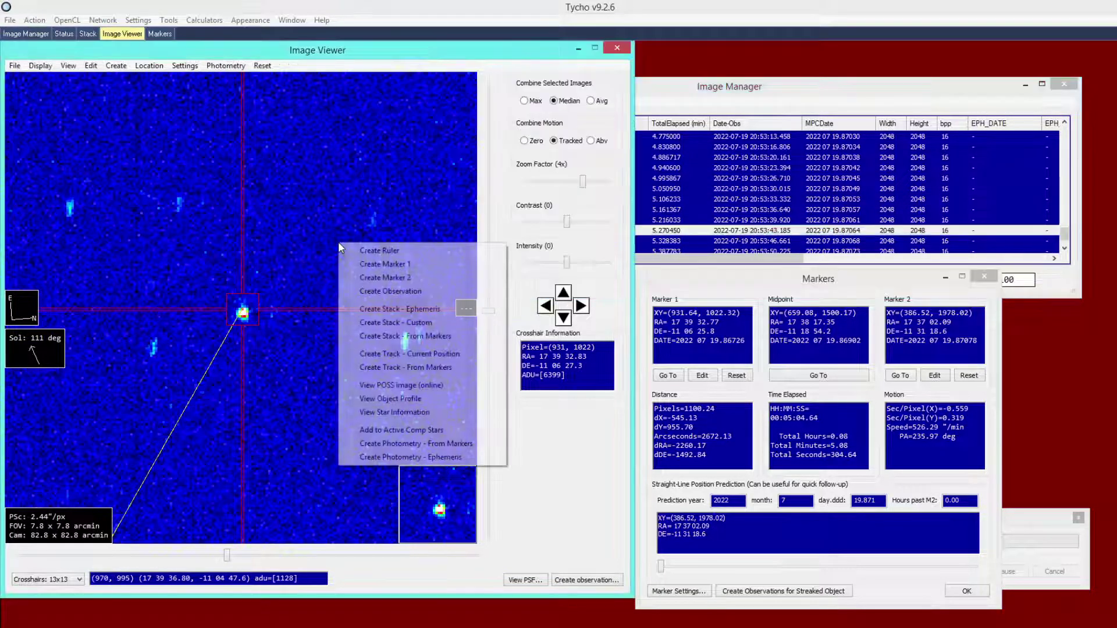
click(351, 279)
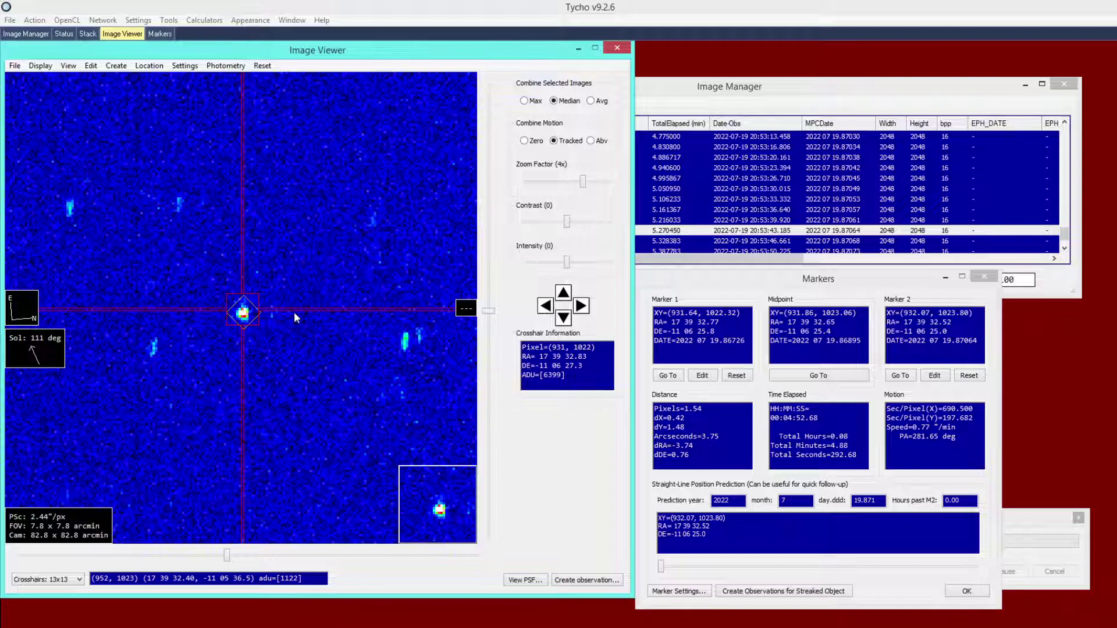
scroll(288, 317, up, 3)
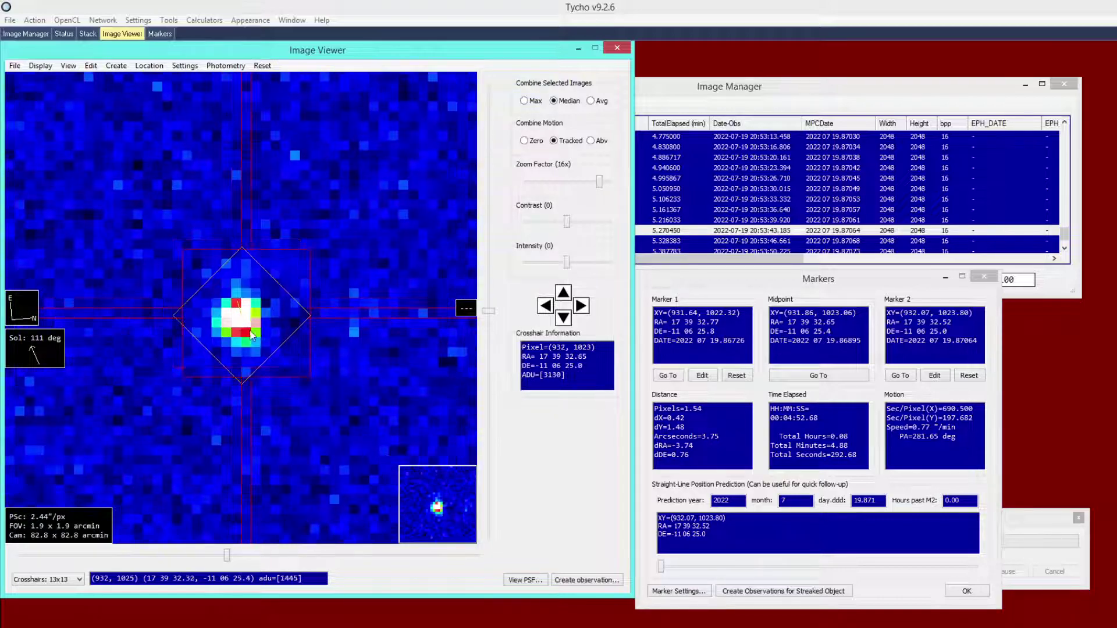
scroll(250, 323, up, 1)
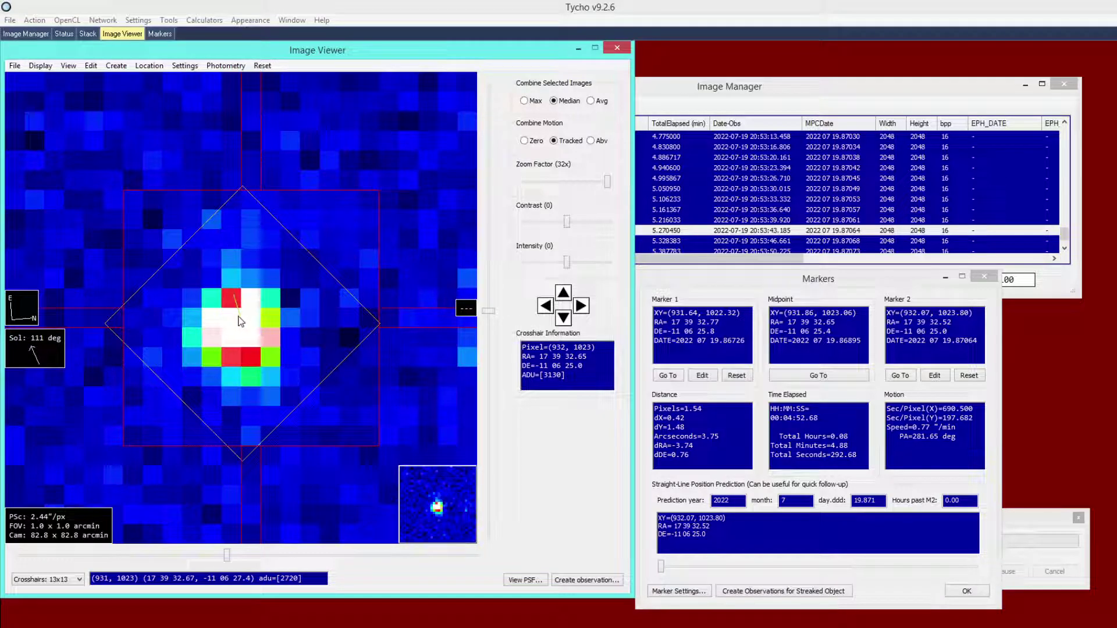
scroll(260, 329, down, 2)
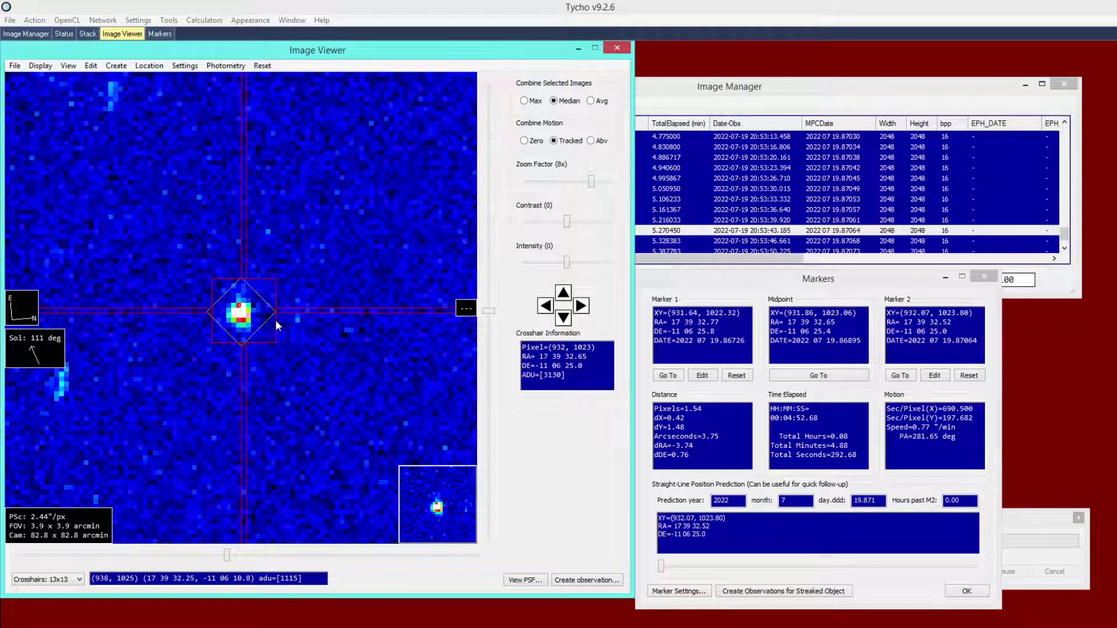
Step: Create photometry of the object from the two markers and set the Verify Track window aside
right_click(301, 304)
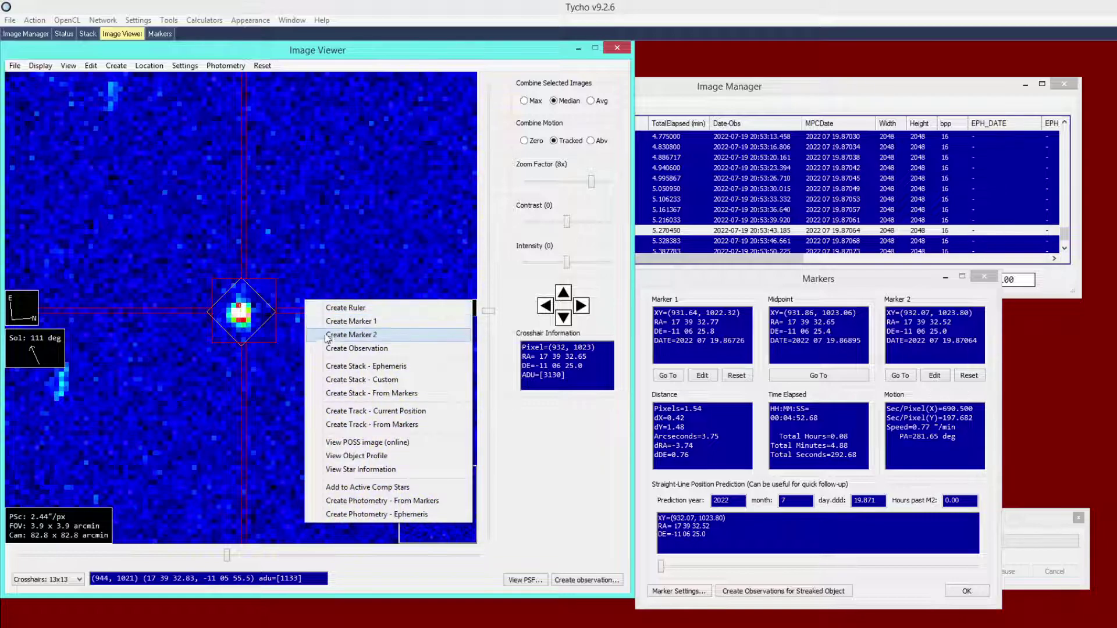
click(299, 273)
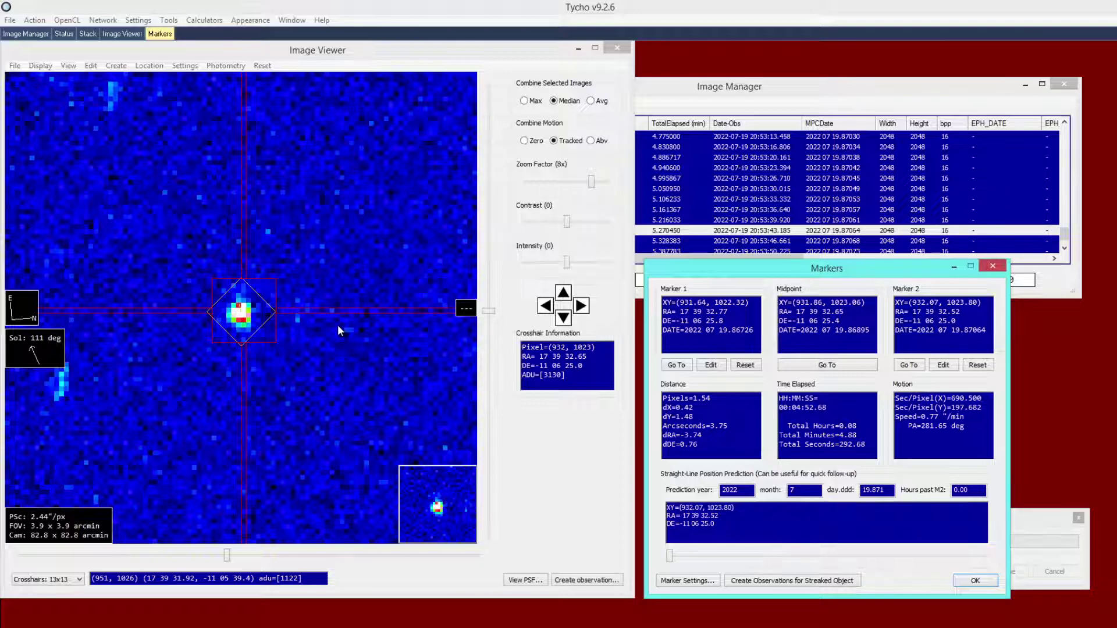
scroll(338, 325, down, 2)
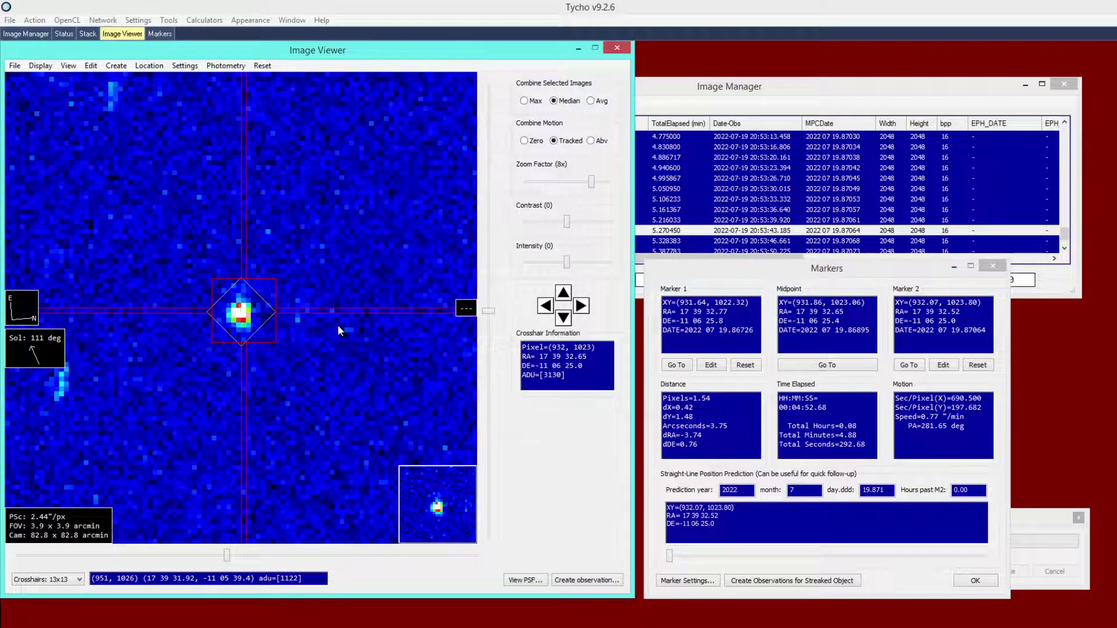
right_click(304, 328)
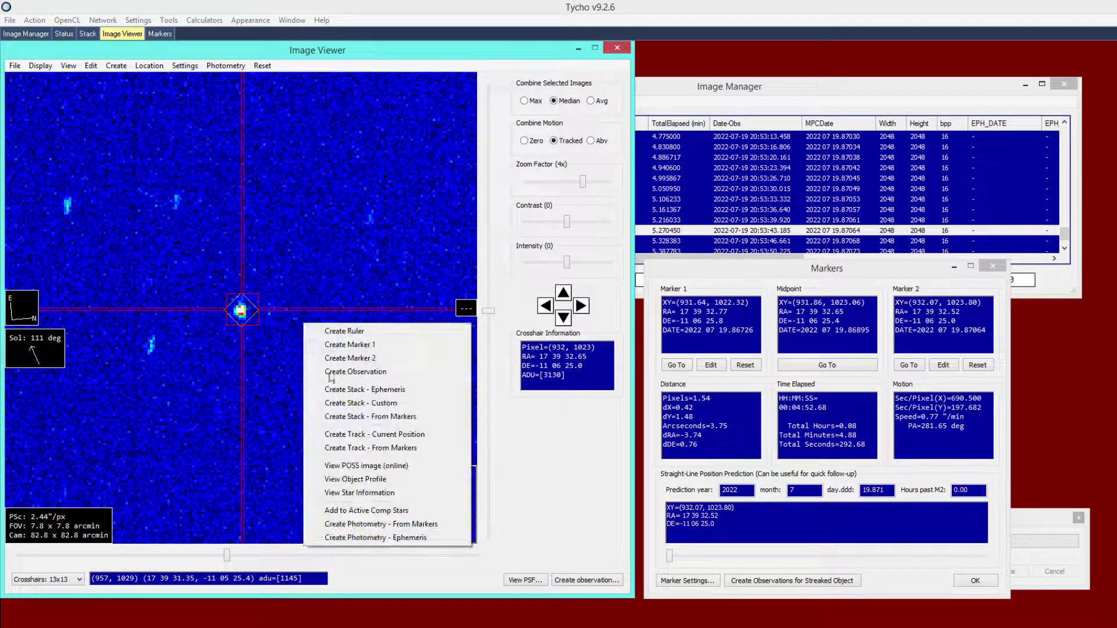
click(373, 524)
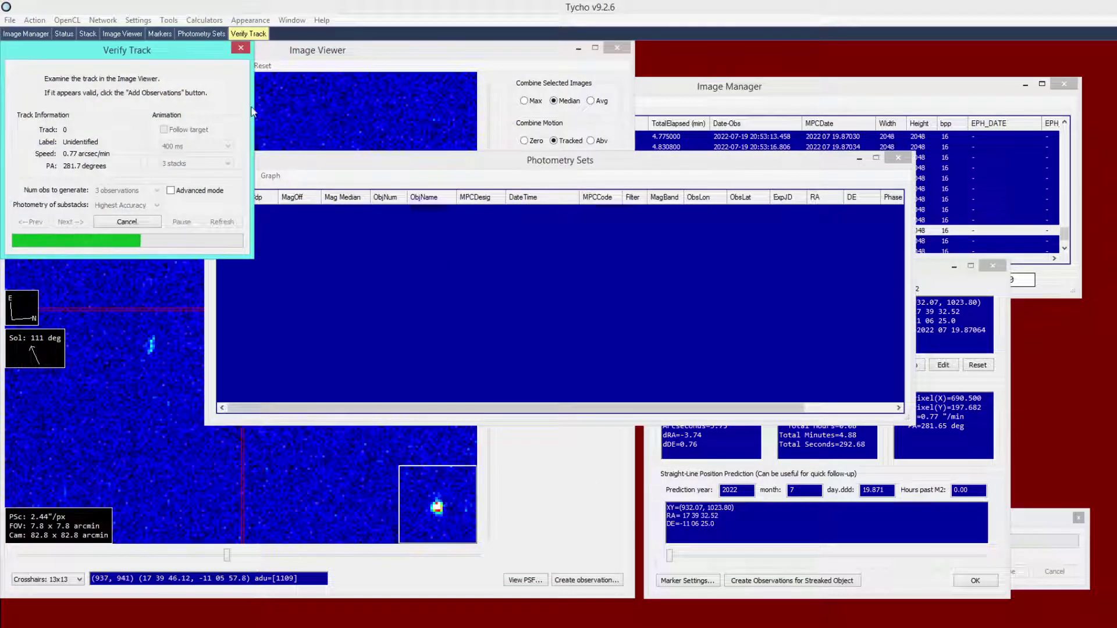
drag(391, 115, 502, 314)
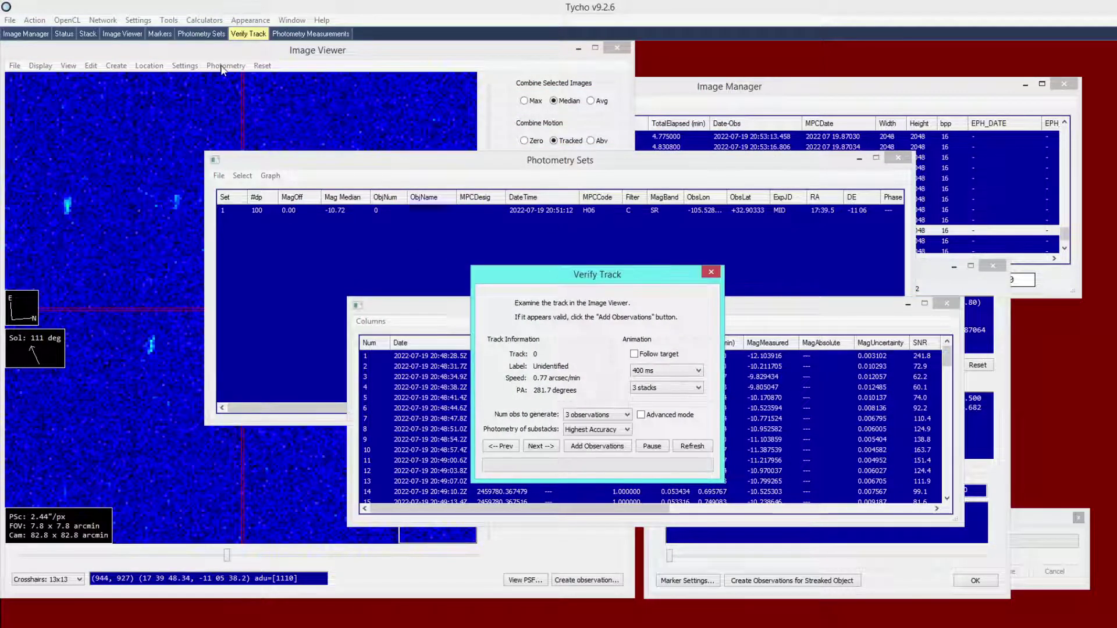
click(221, 69)
key(Escape)
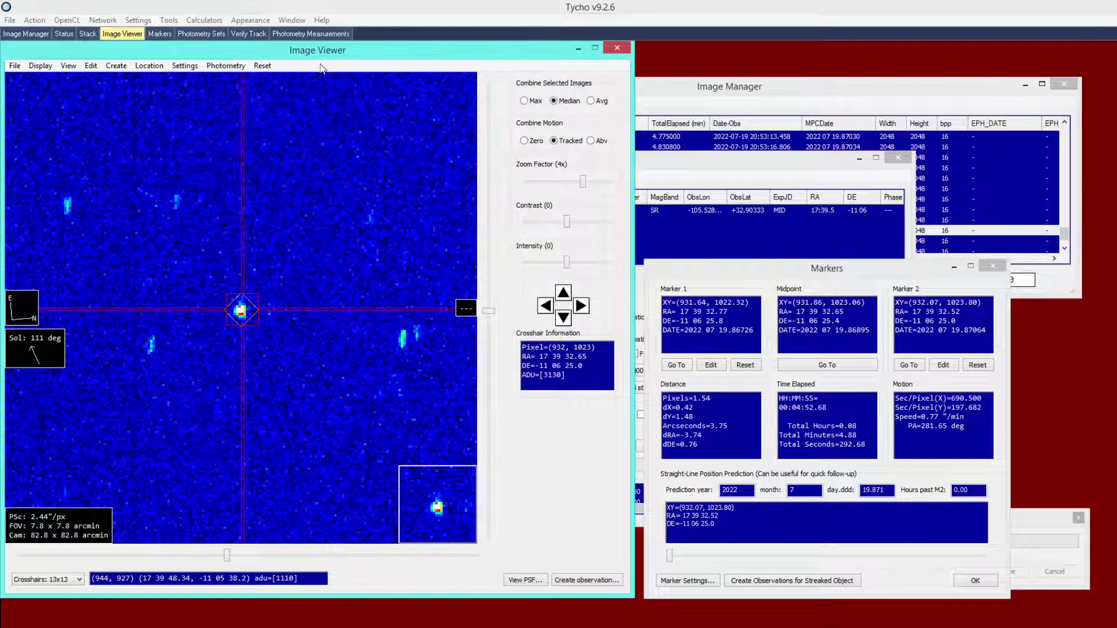
click(661, 170)
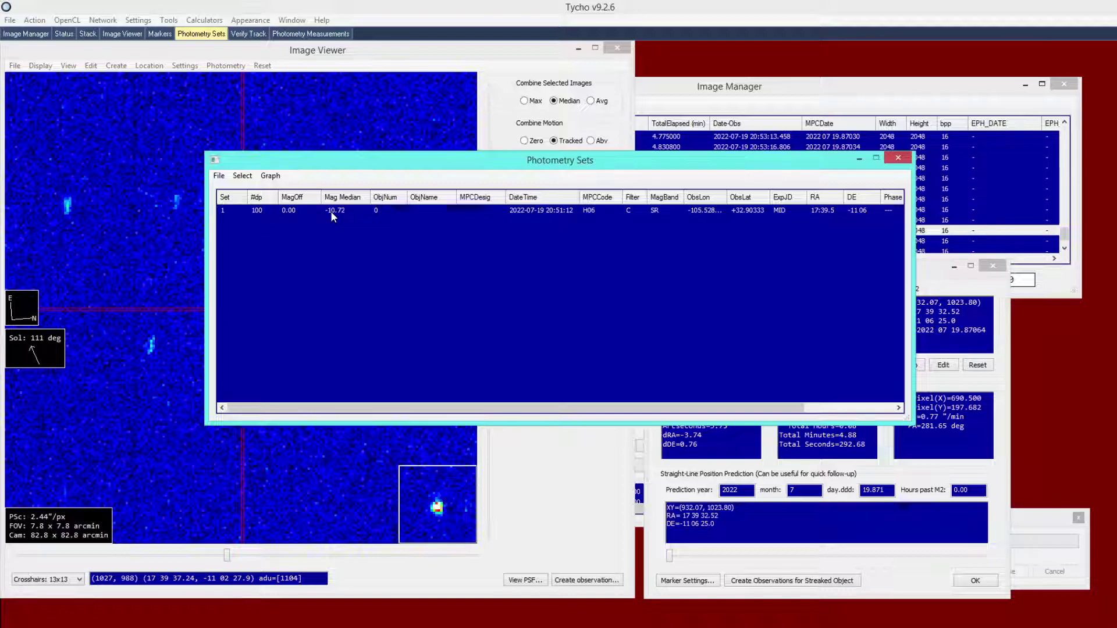
click(270, 176)
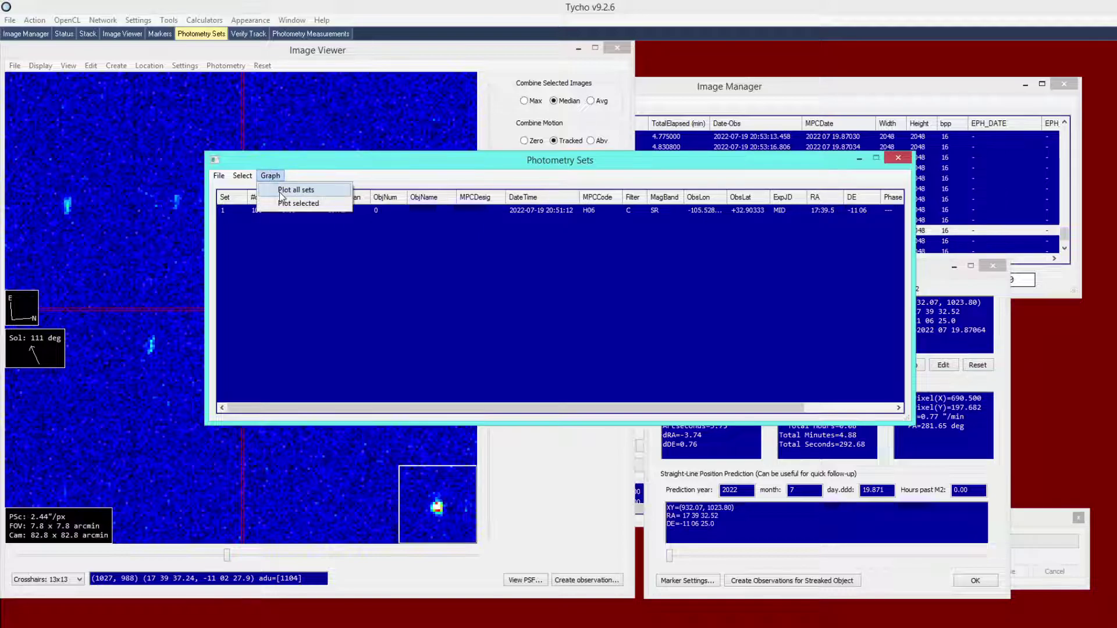
drag(375, 165, 447, 187)
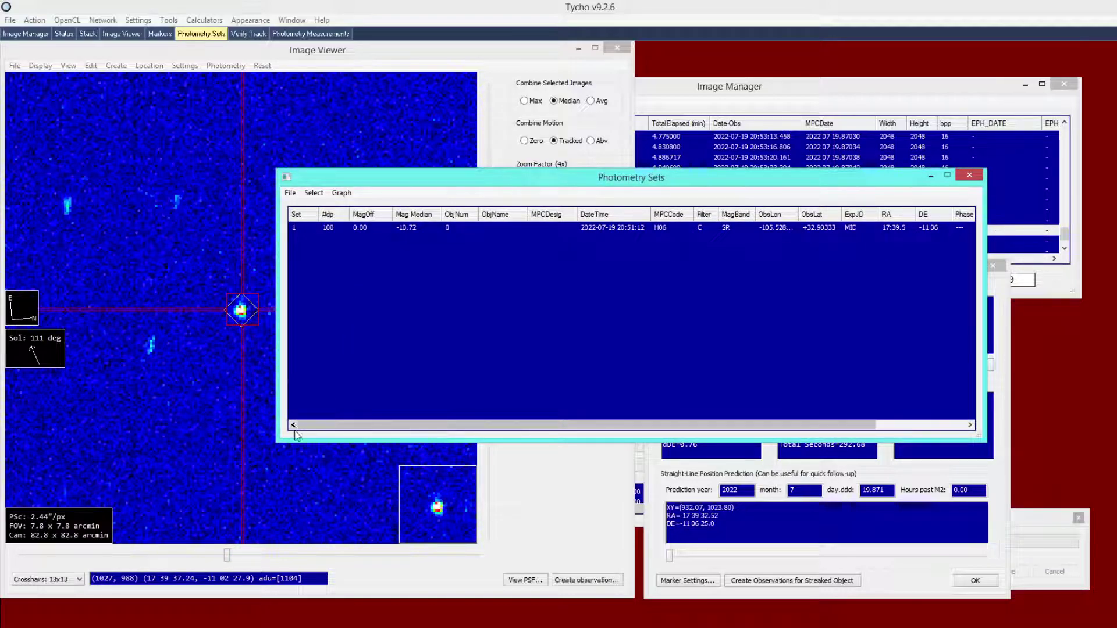
Step: Create photometry from the markers again and delete the duplicate second photometry set
click(284, 481)
right_click(284, 476)
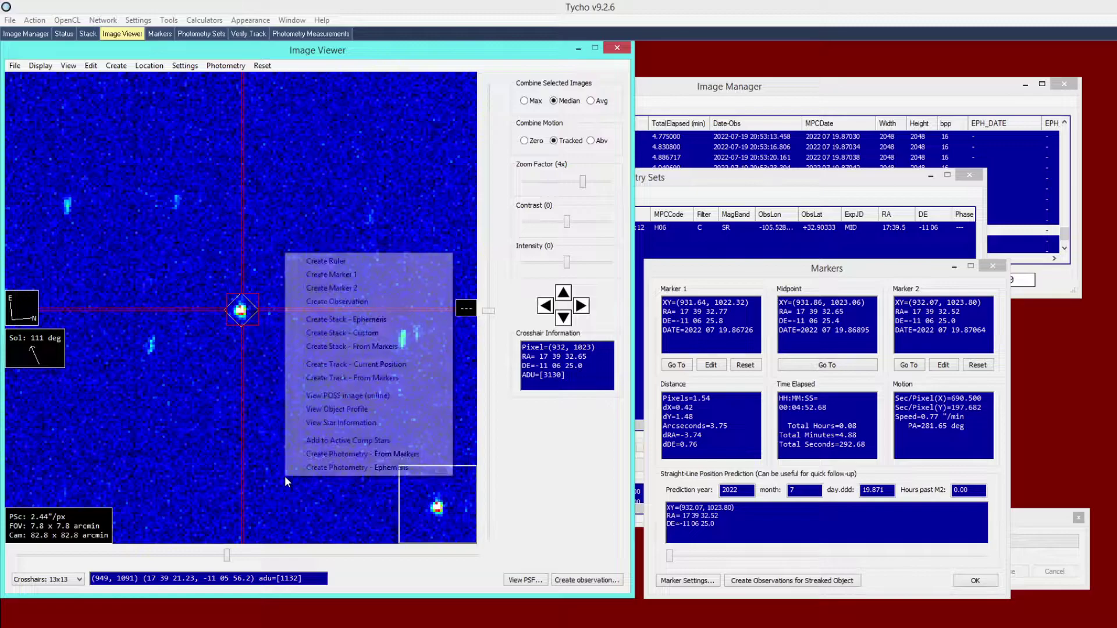
click(323, 454)
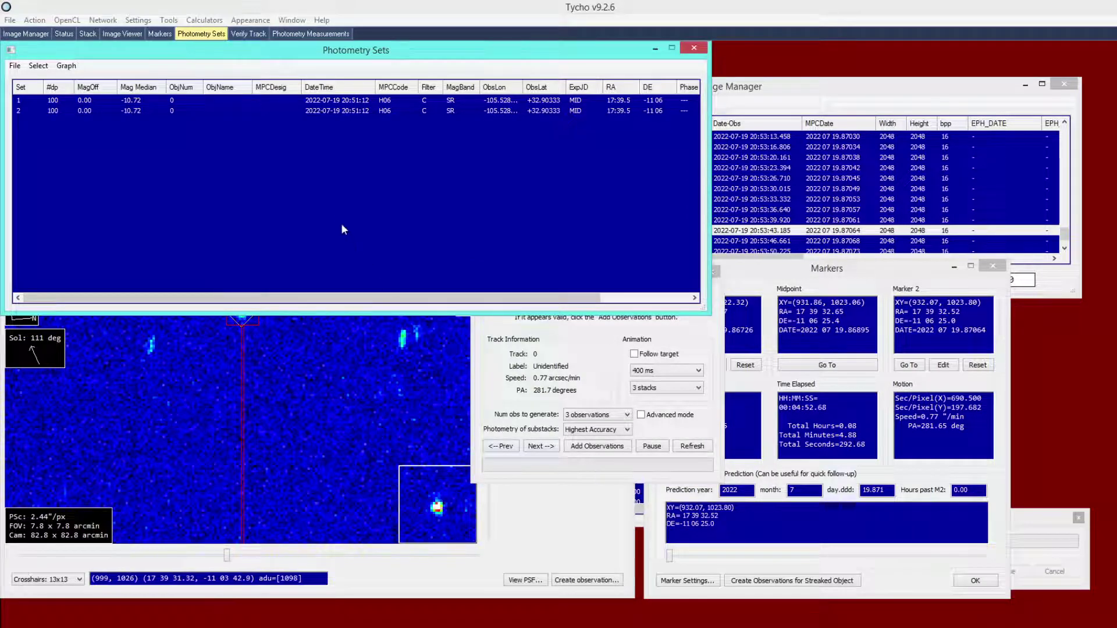
drag(300, 52, 453, 164)
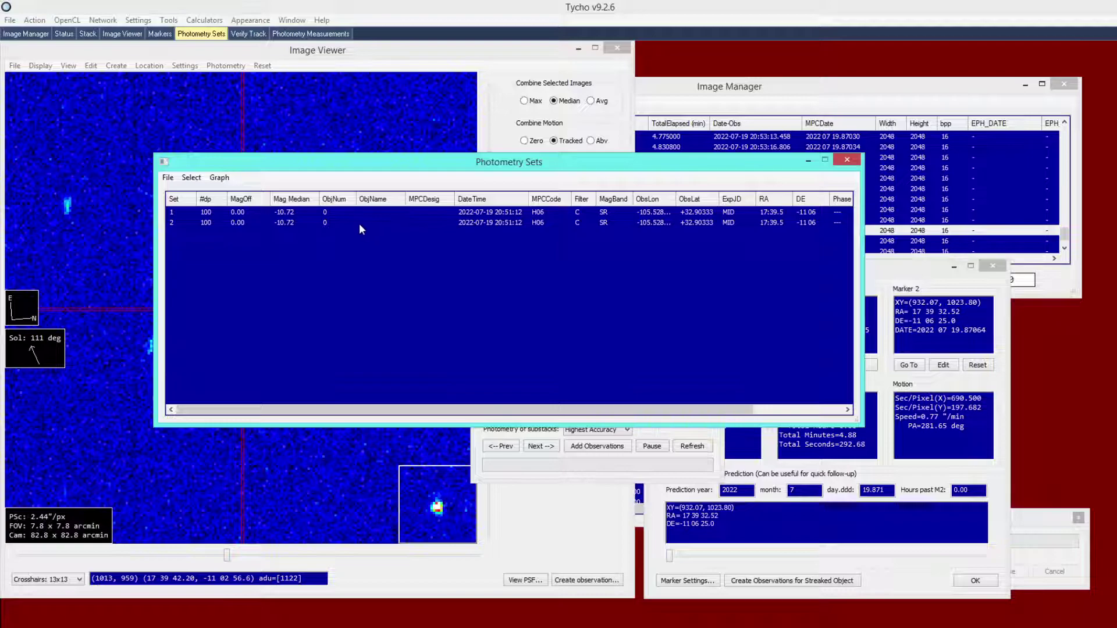
right_click(274, 223)
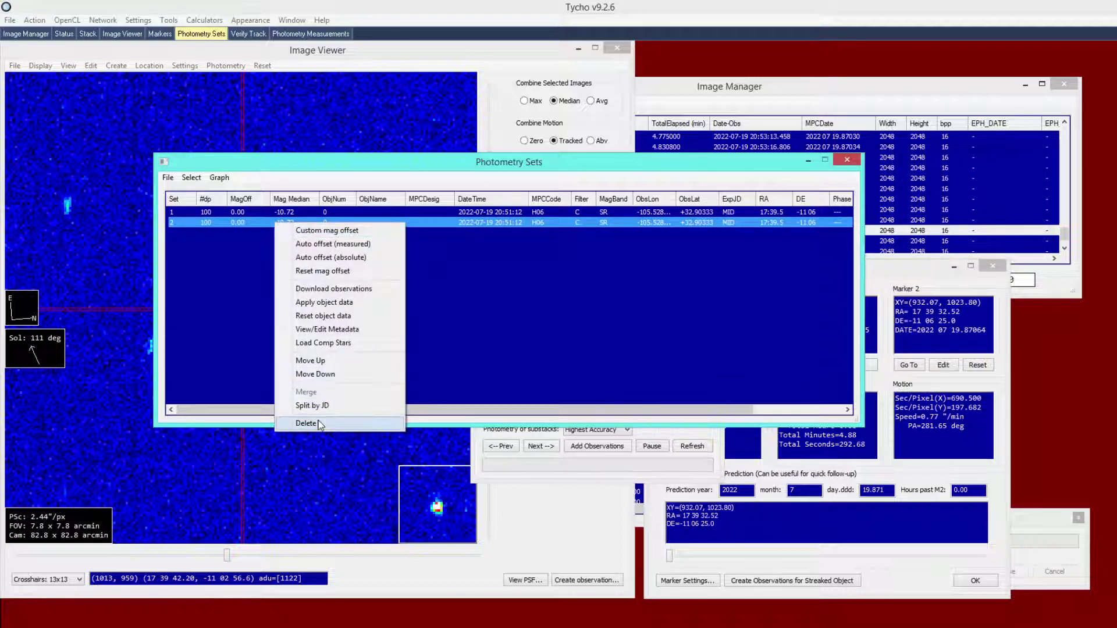
click(294, 423)
Step: Plot all photometry sets as a lightcurve and place the plot beside the image
click(220, 177)
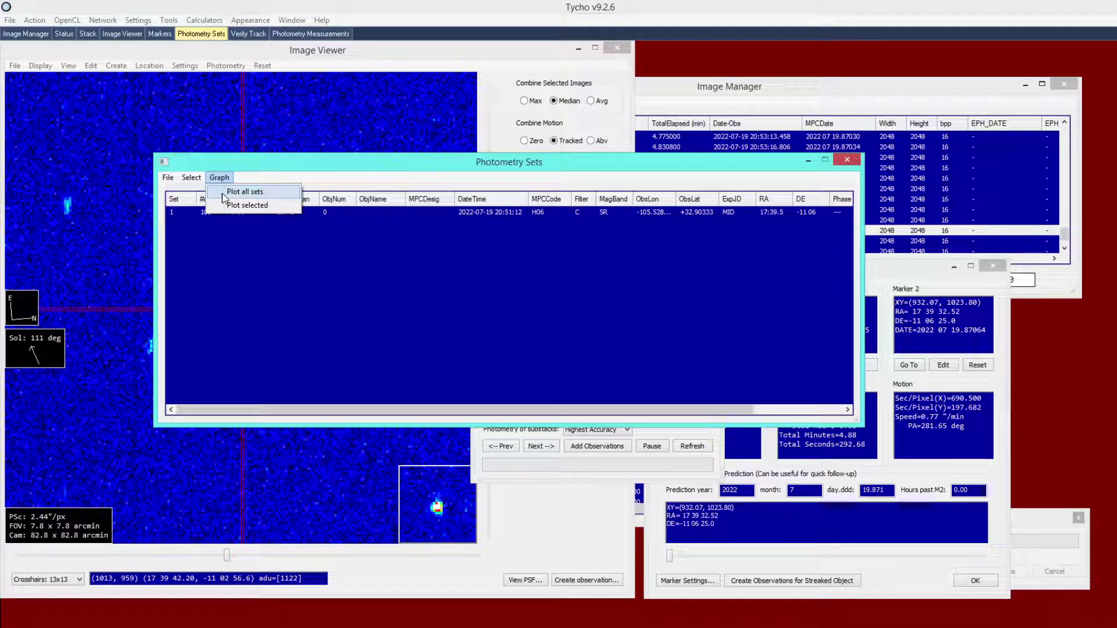
click(245, 192)
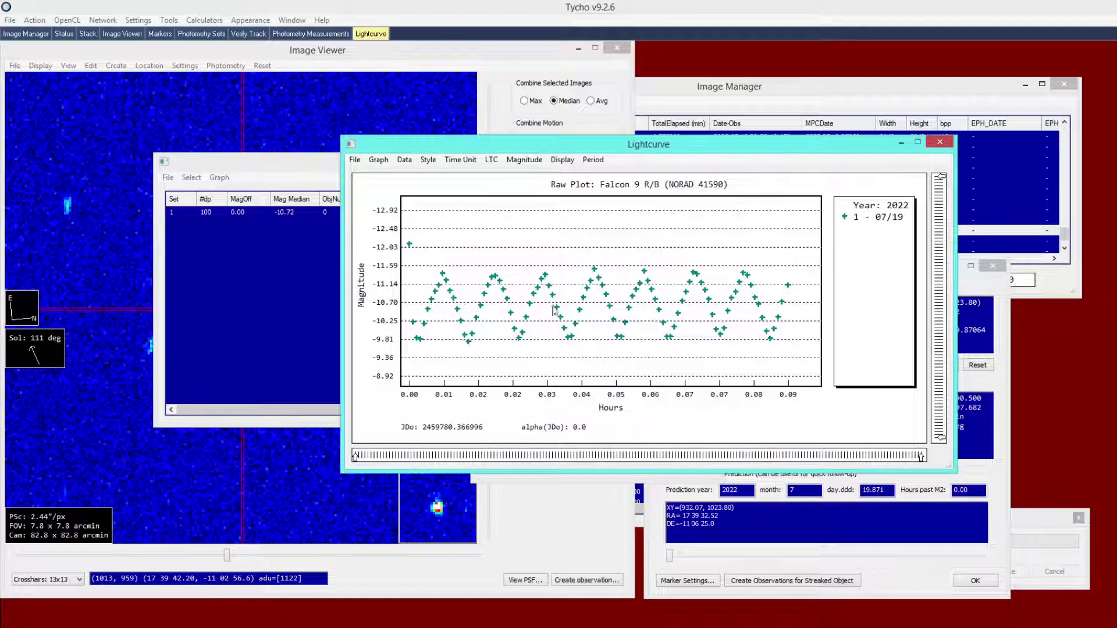
drag(532, 149, 610, 131)
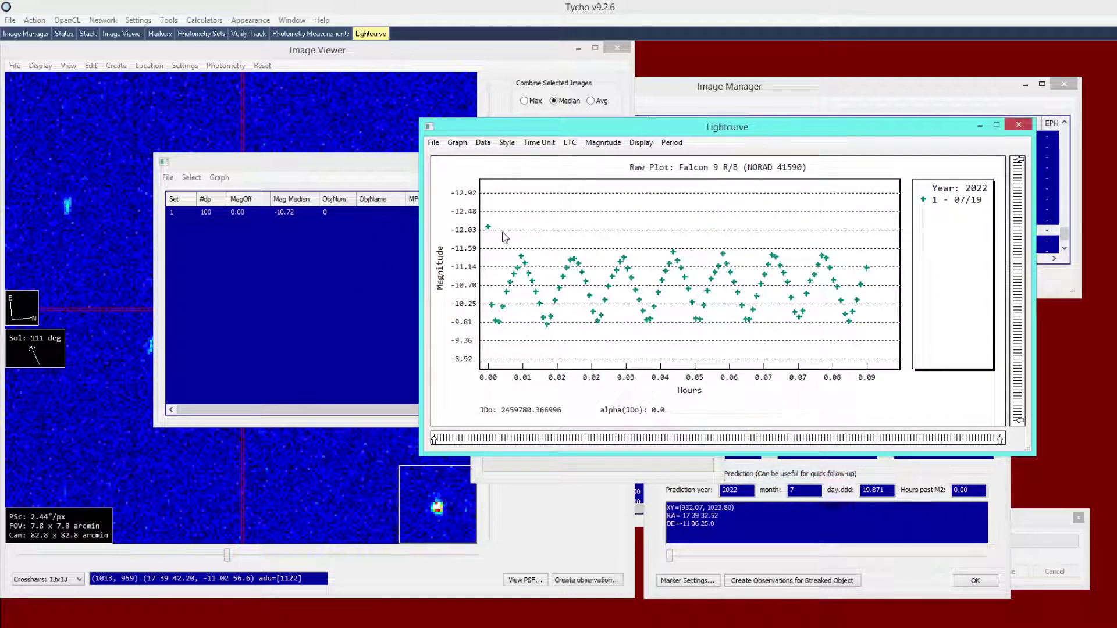
Step: Select the outlying first data point at 0.00 hours, check its image, and delete the point from the lightcurve
click(368, 198)
drag(483, 161, 982, 412)
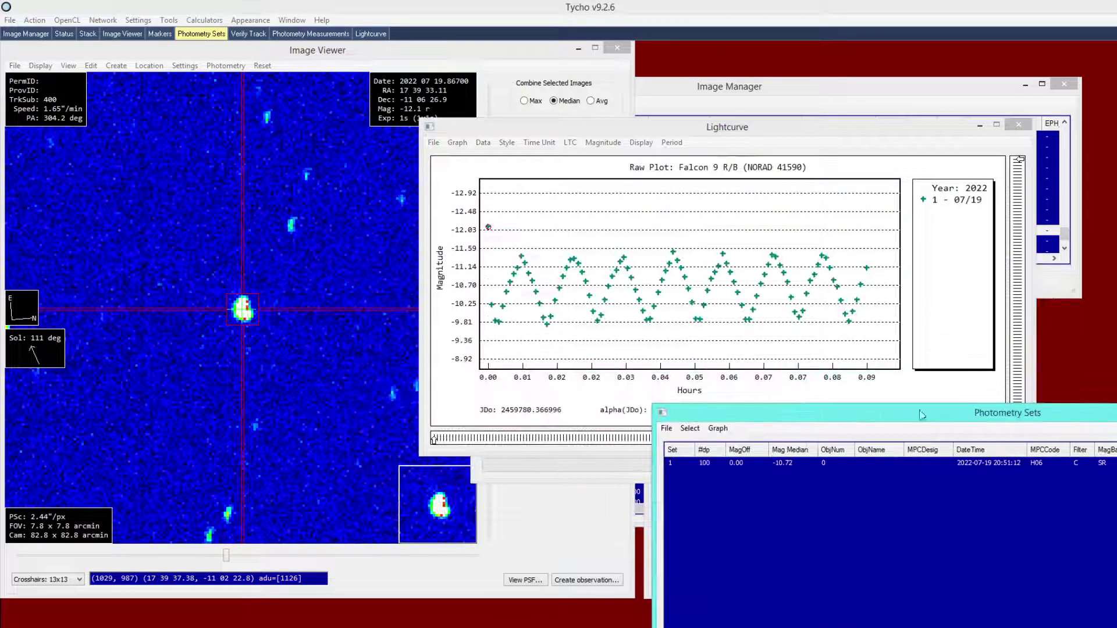
drag(552, 132, 531, 131)
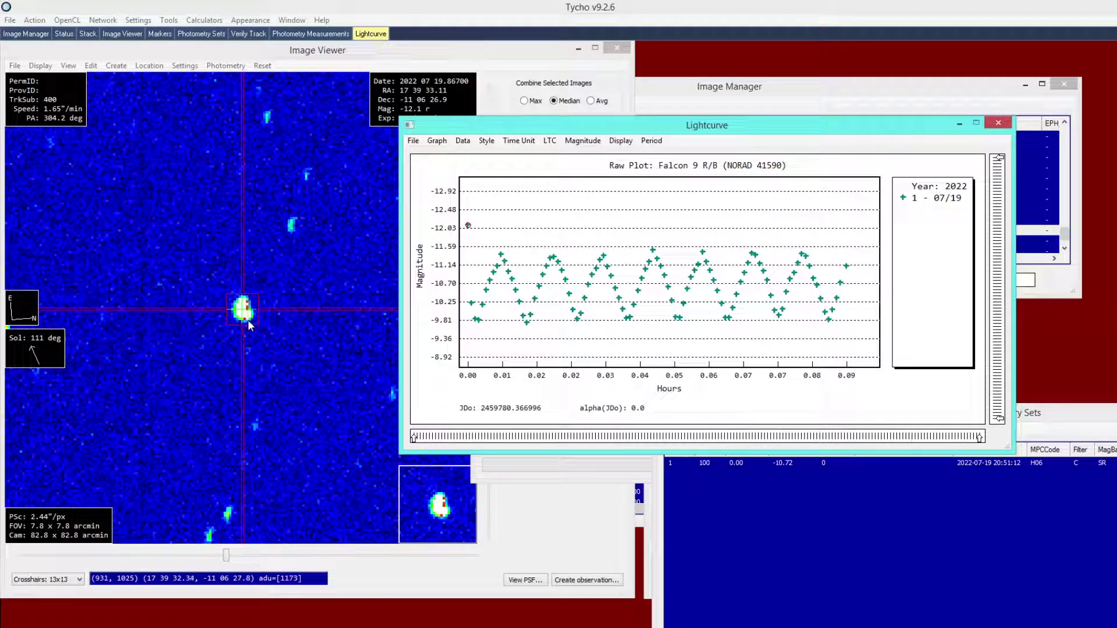
drag(494, 134, 478, 122)
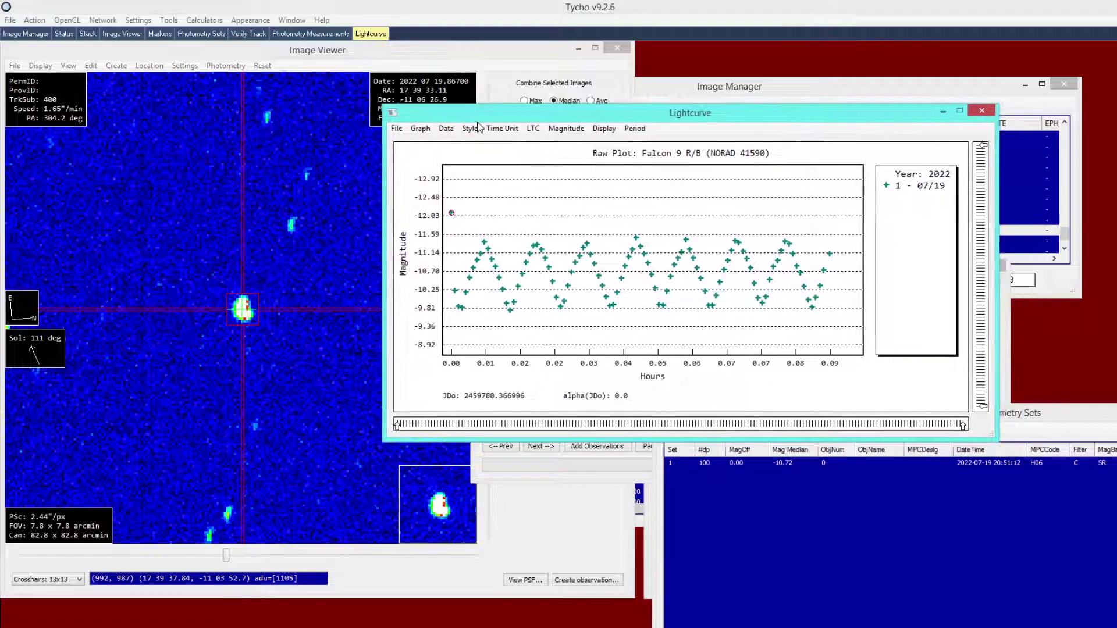
right_click(473, 215)
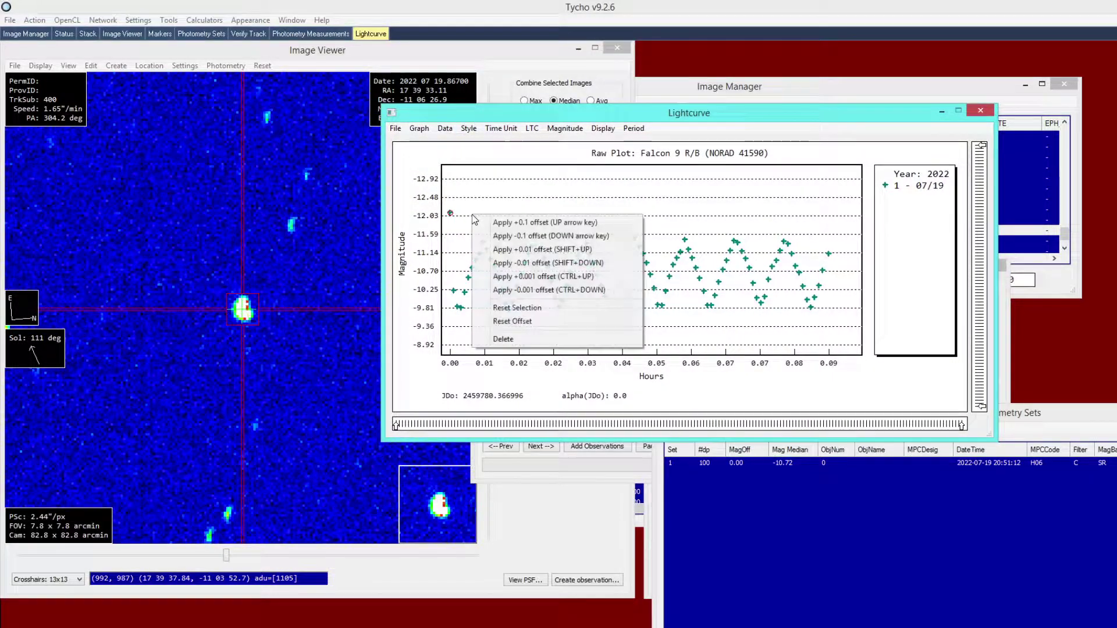
click(494, 339)
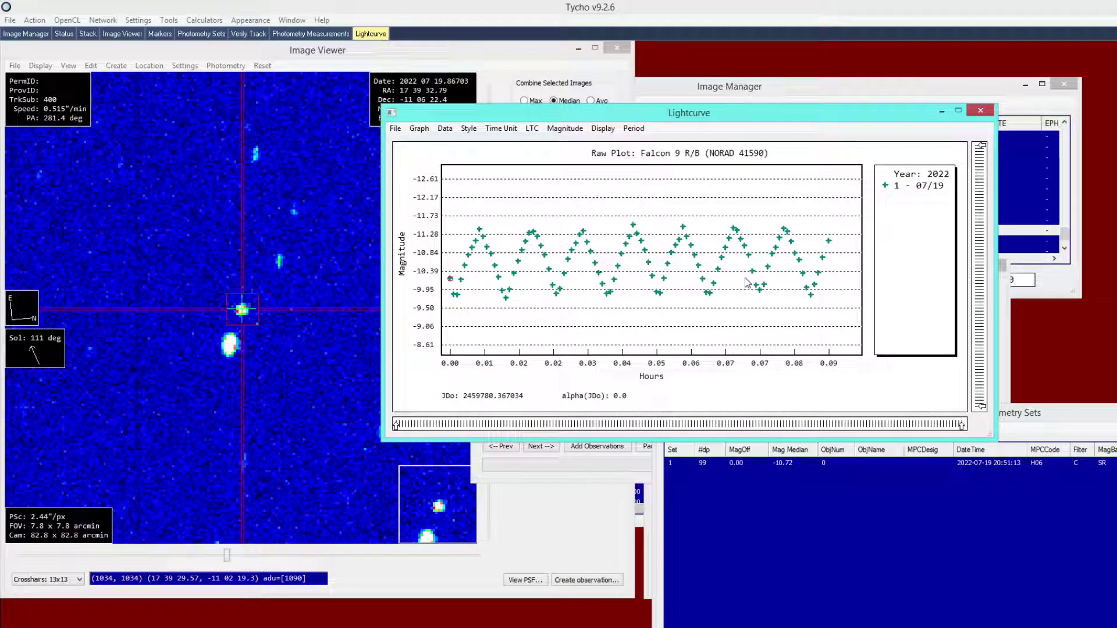
Step: Deselect the lightcurve point and open the Period Search for the lightcurve, arranging the plot beside it
drag(562, 116, 535, 121)
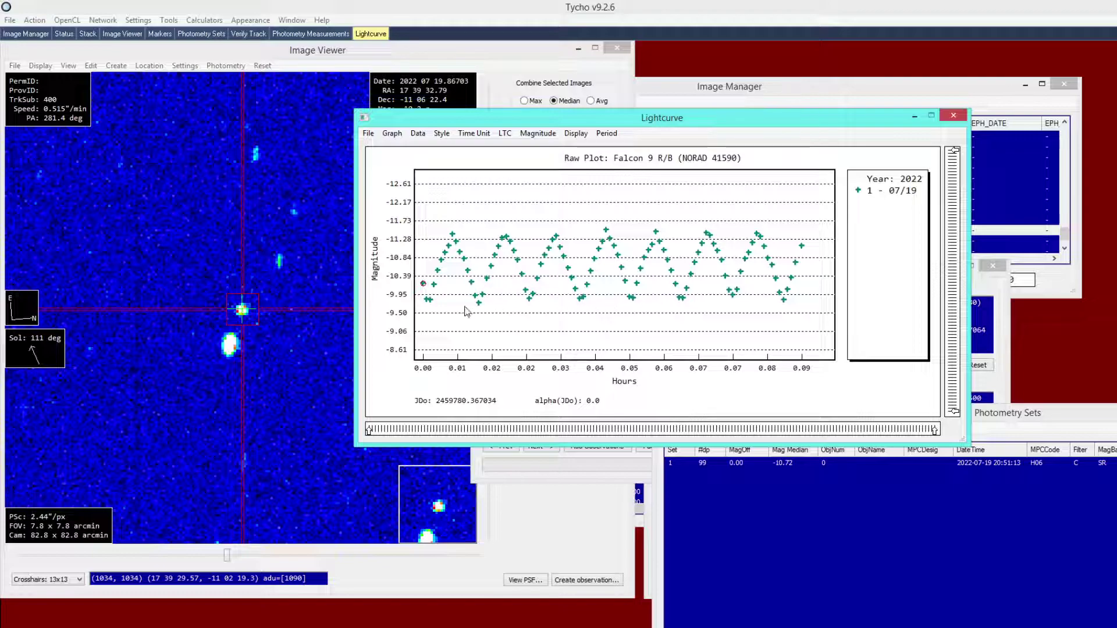
click(501, 317)
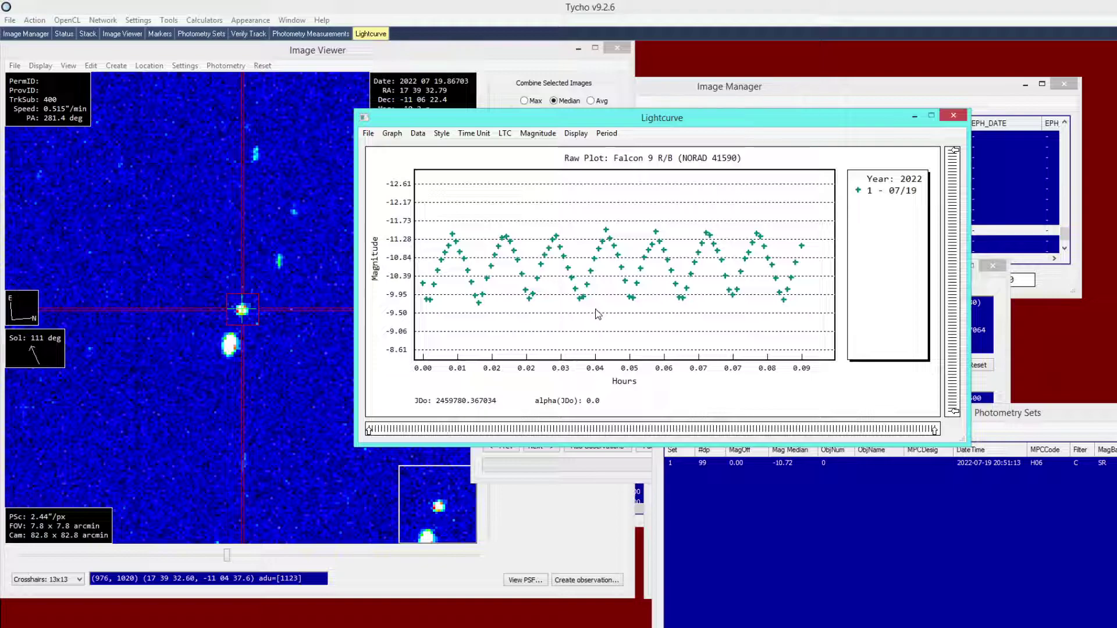
click(615, 137)
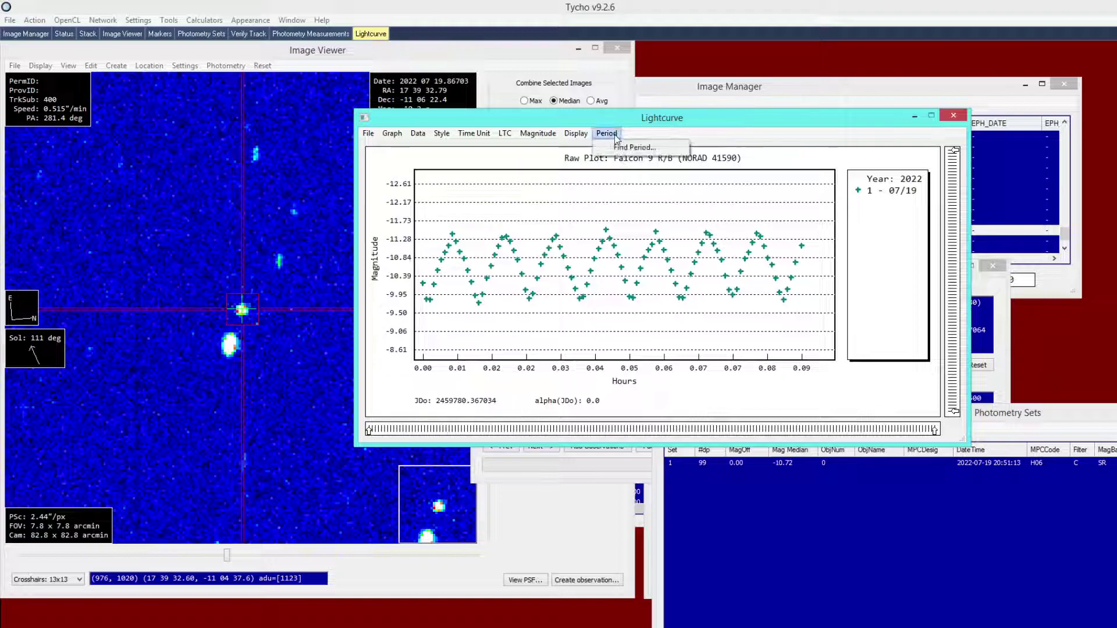
click(619, 147)
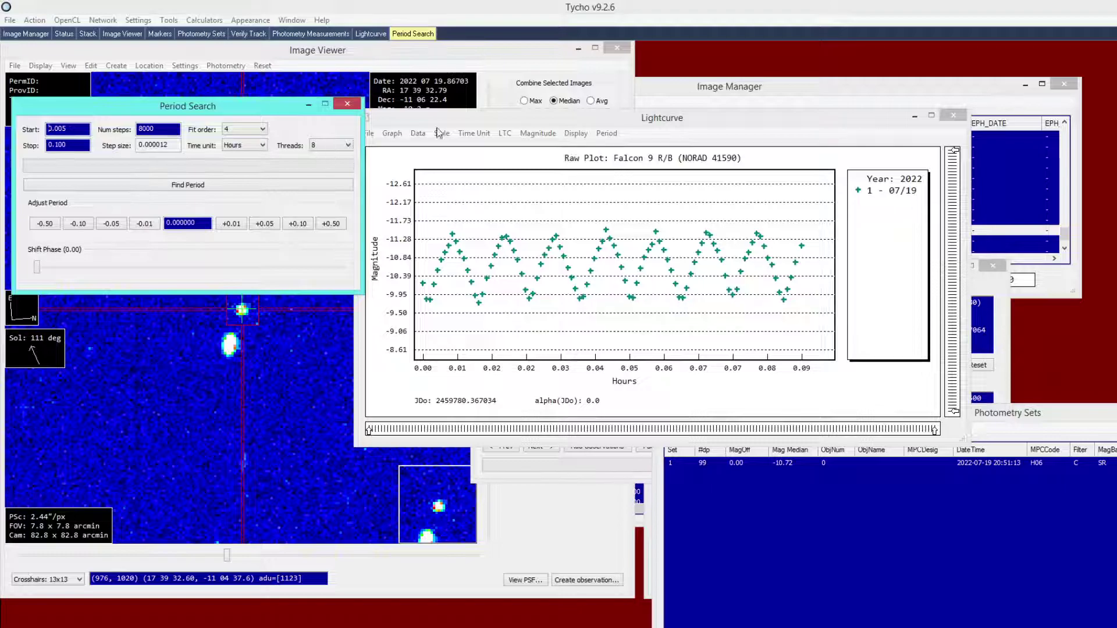
drag(459, 119, 459, 131)
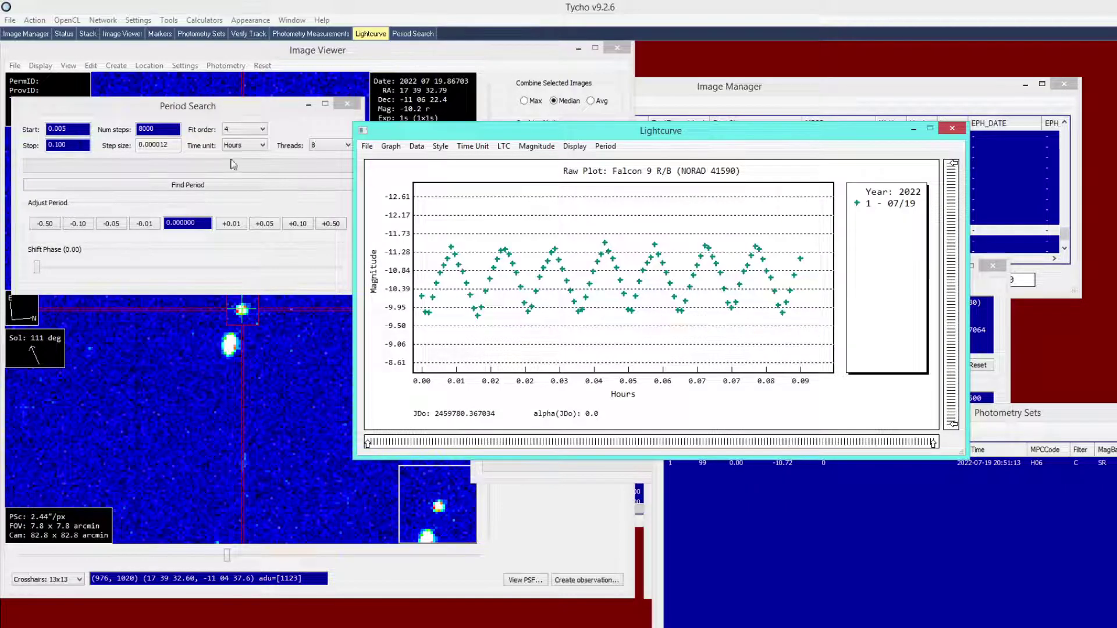
drag(447, 134, 434, 136)
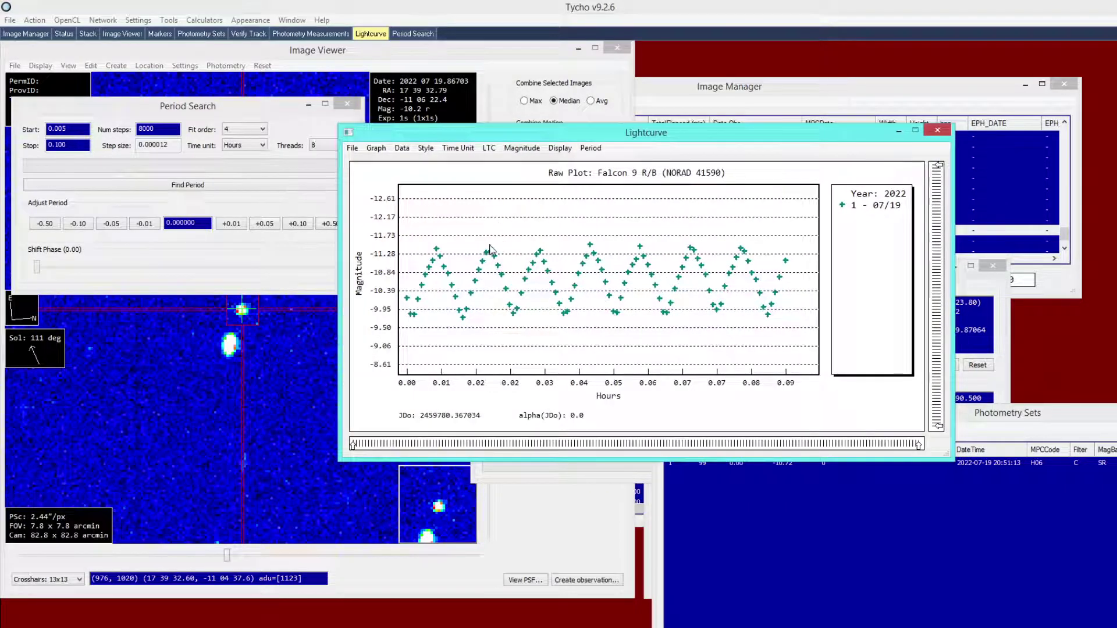
Step: Measure the time between the second and third brightness peaks on the raw lightcurve
mouse_move(512, 256)
drag(512, 255, 543, 262)
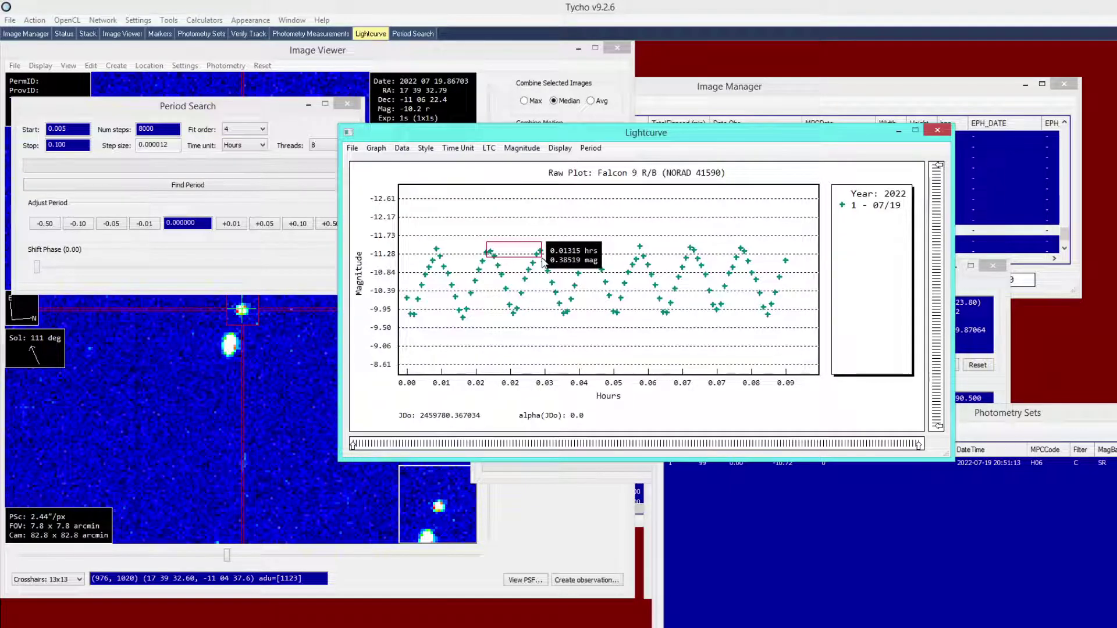
drag(542, 262, 543, 262)
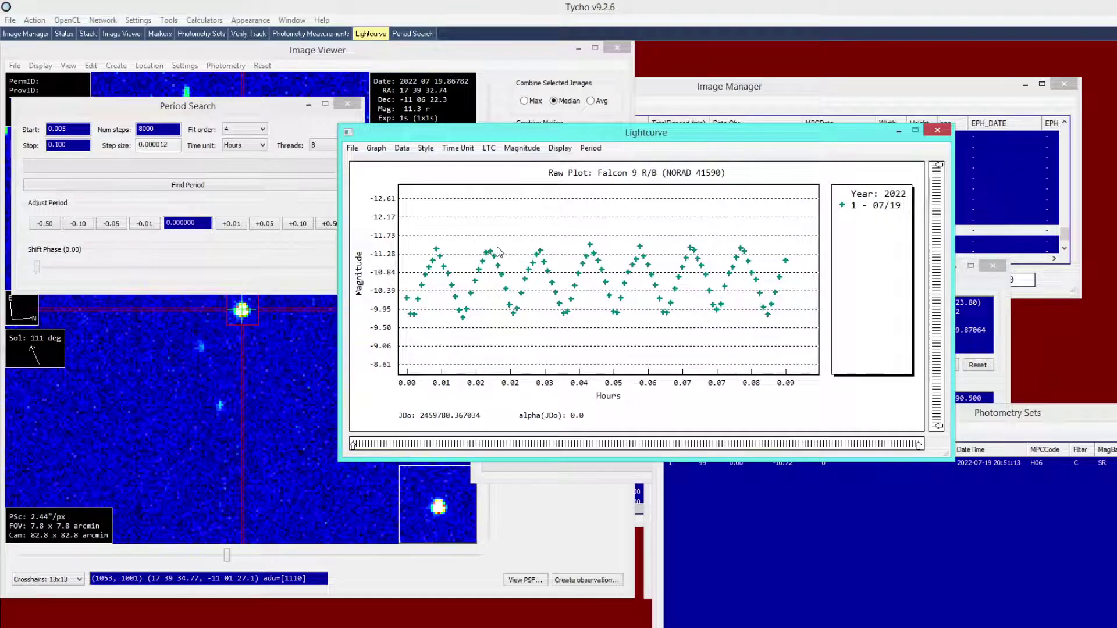
Step: Switch the lightcurve's time unit to seconds and measure the spacing between the second and third peaks again
click(458, 148)
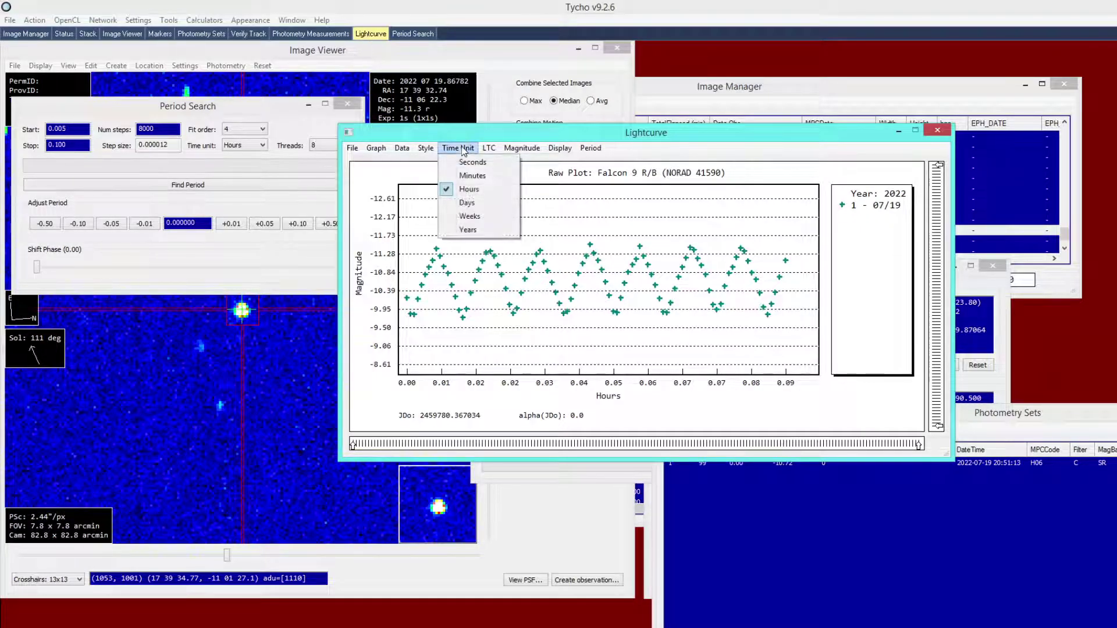
click(462, 151)
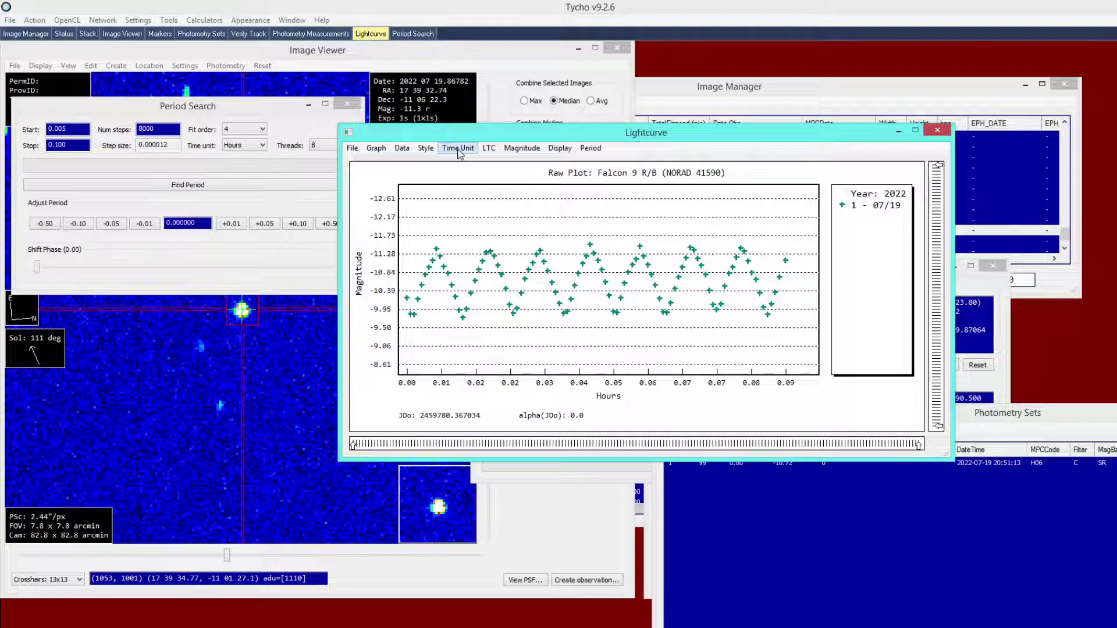
click(458, 151)
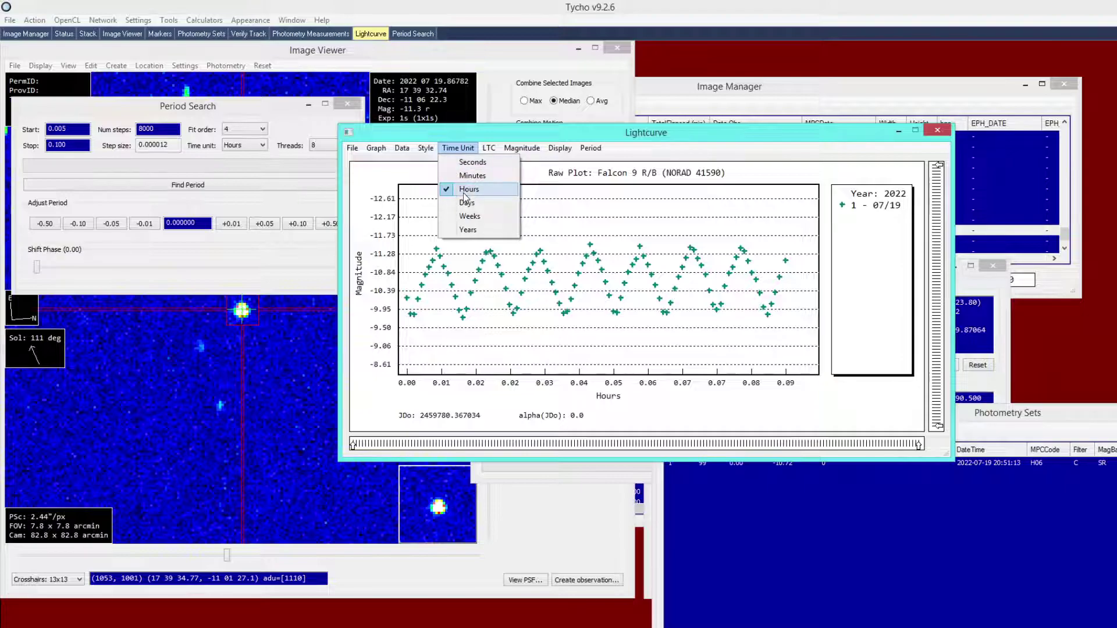
click(477, 165)
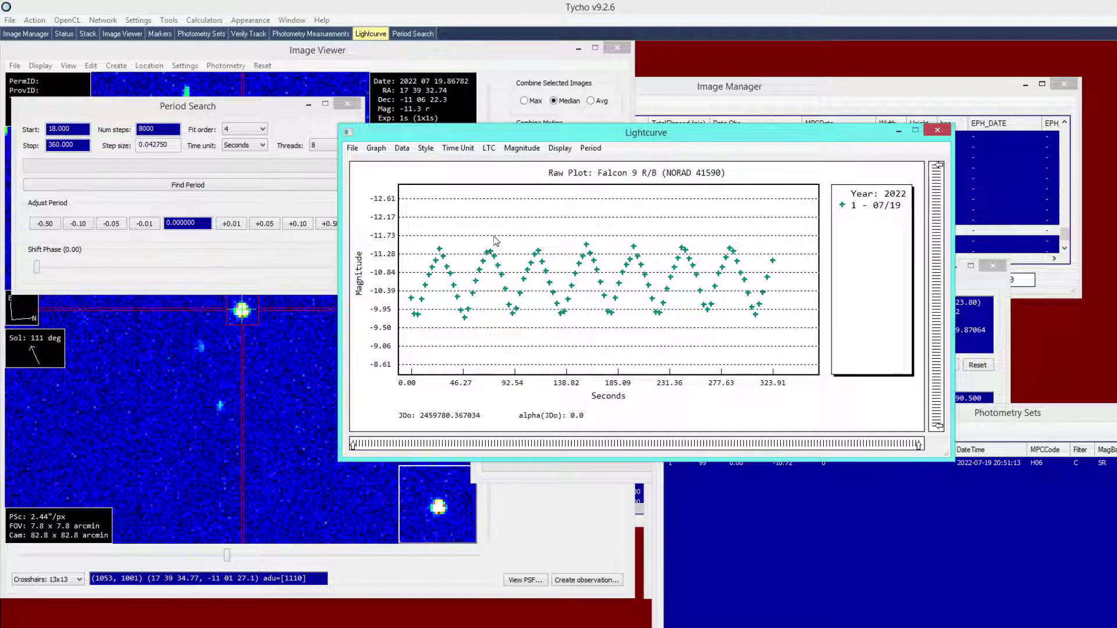
drag(488, 237, 541, 266)
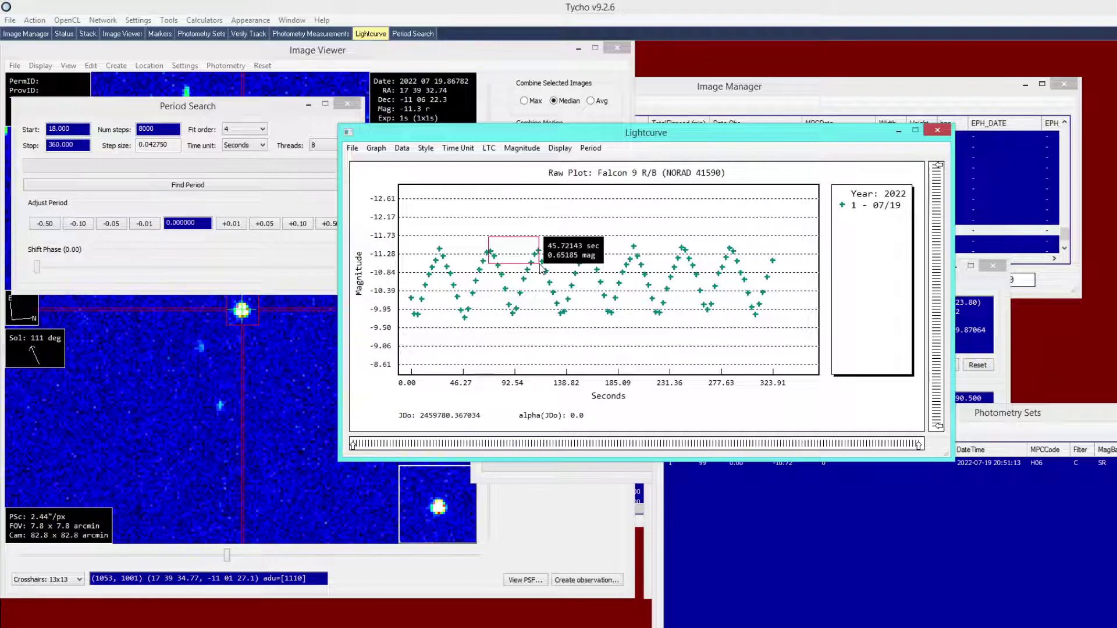
drag(540, 266, 540, 267)
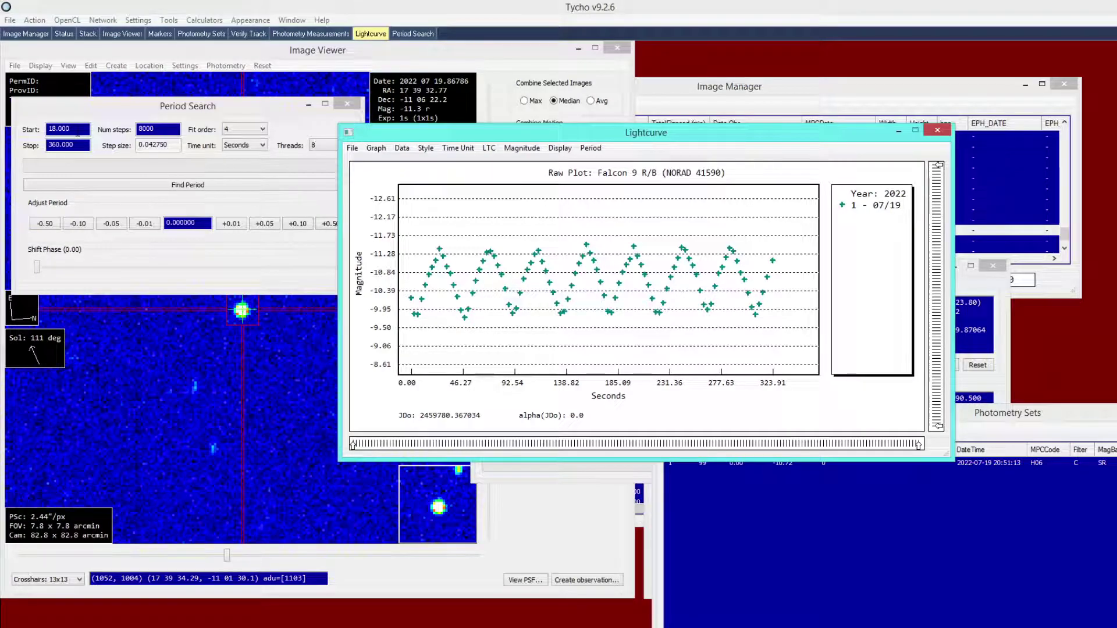
Step: Run the period search on the lightcurve and rearrange the windows, moving the phased plot higher and bringing the Image Viewer forward
click(77, 133)
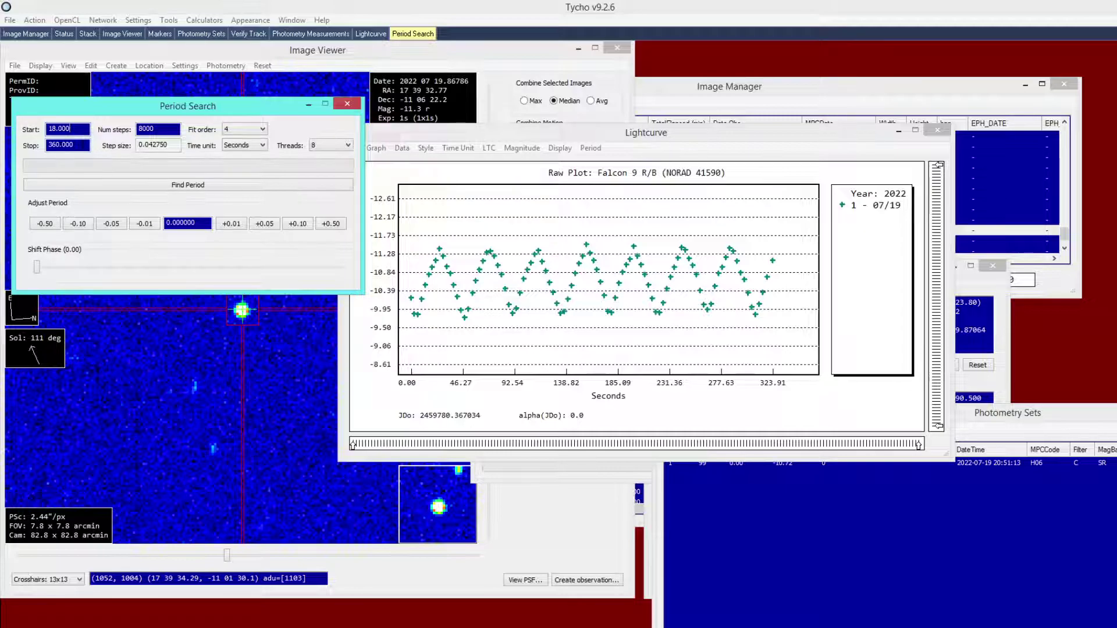
click(91, 185)
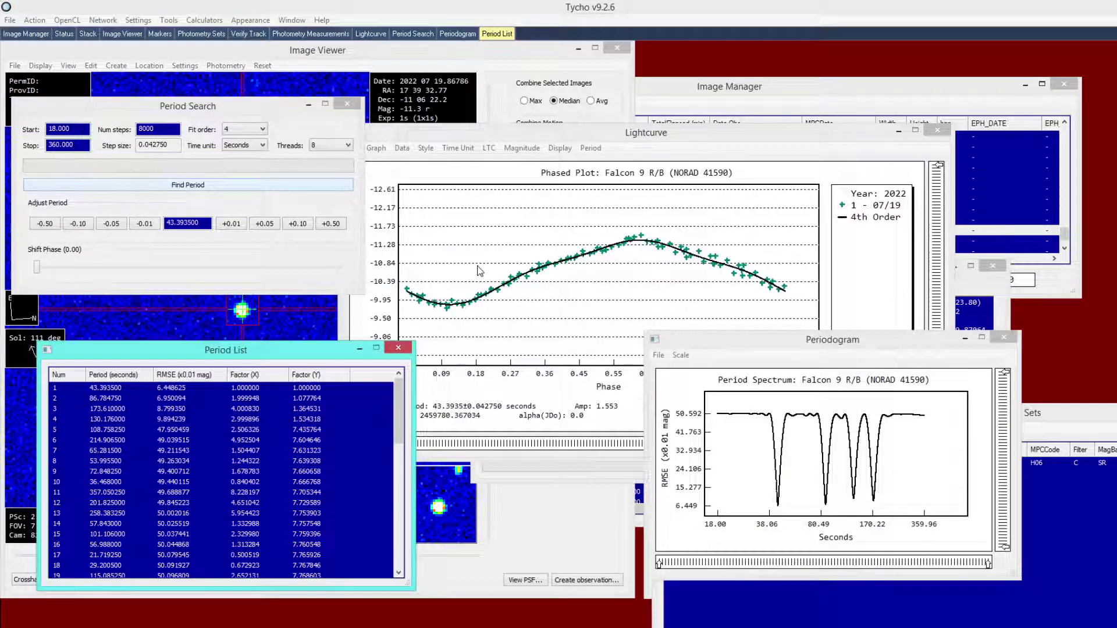
drag(485, 136, 487, 78)
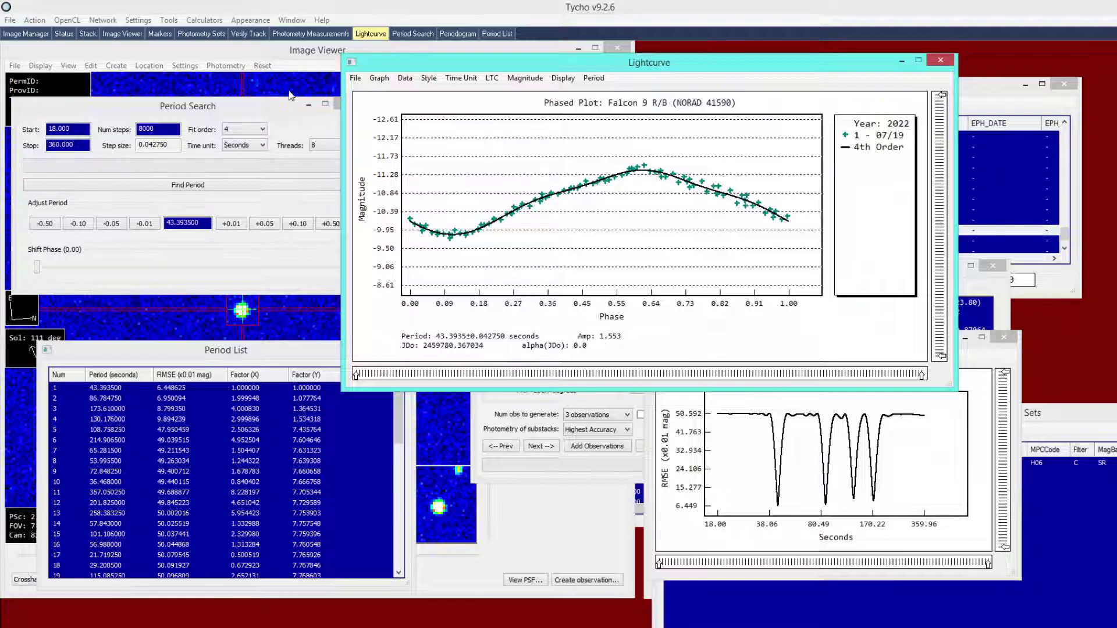
click(267, 51)
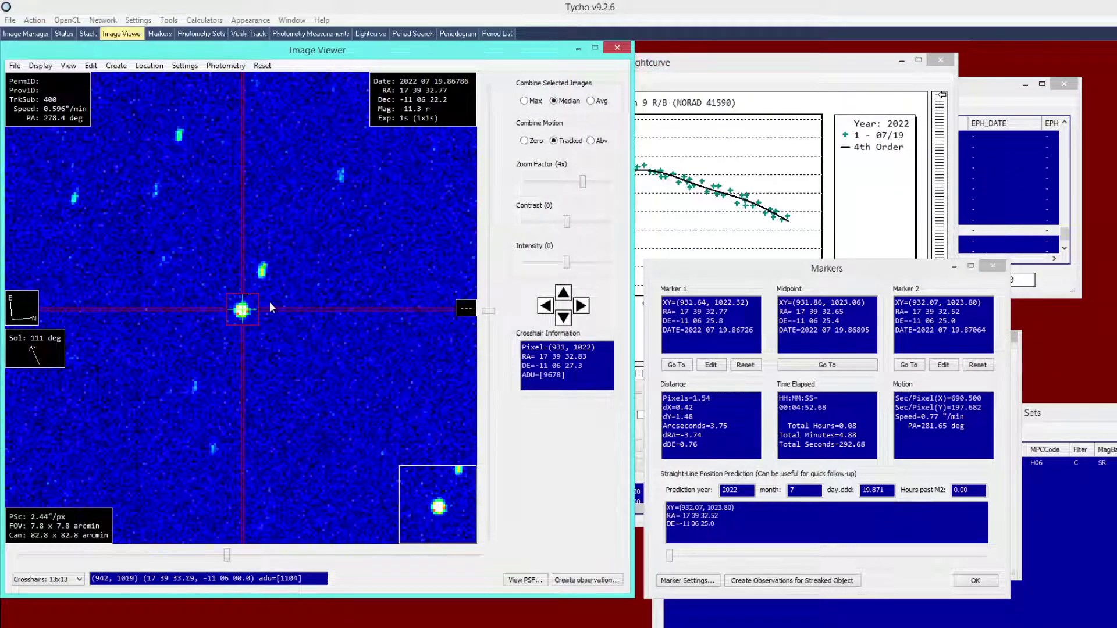